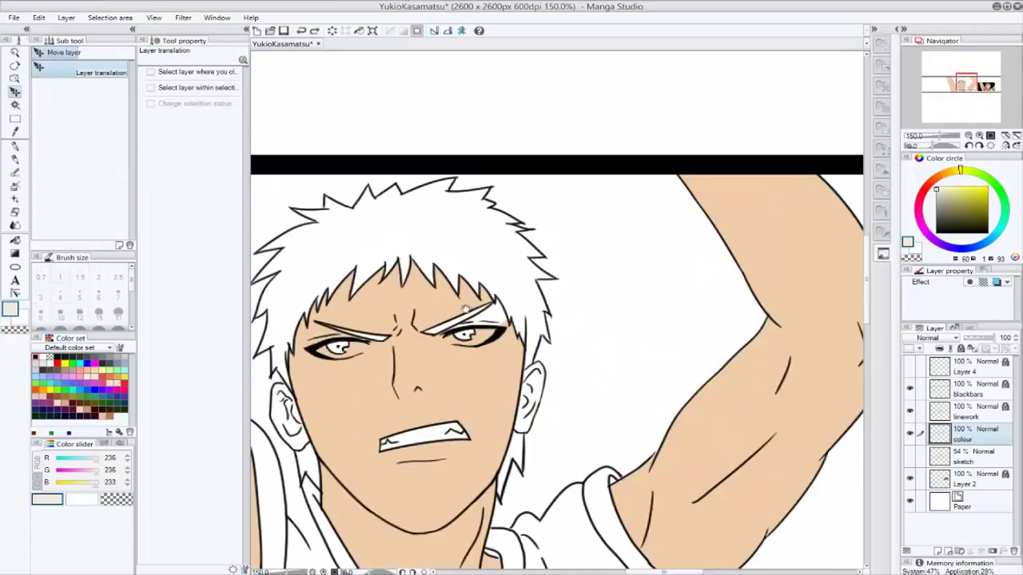
Touch up the black outlines on the linework layer with the Turnip pen at size 3.
{"action": "key", "text": "p"}
{"action": "key", "text": "alt+]"}
{"action": "key", "text": "x"}
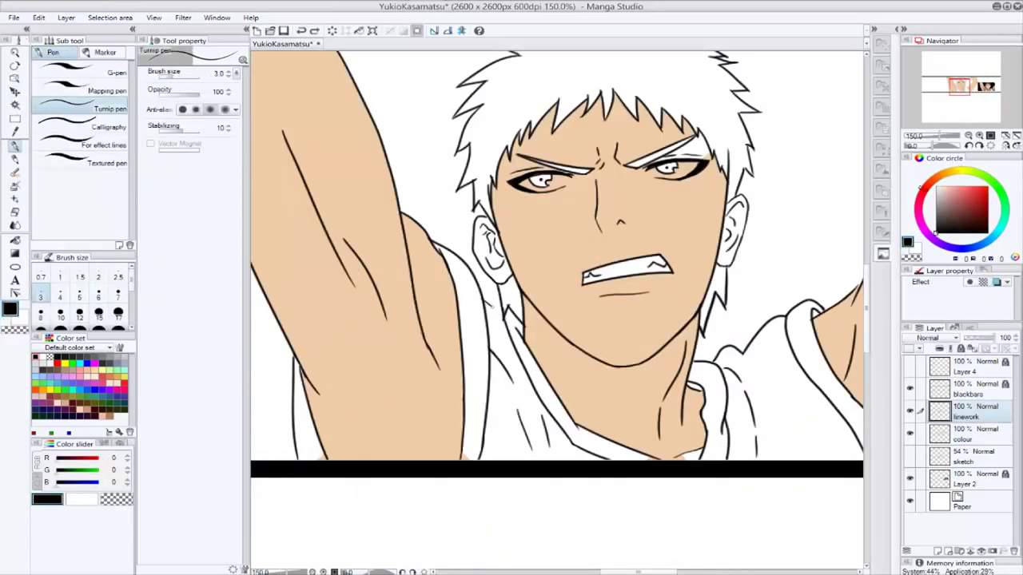
{"action": "left_click_drag", "start_coordinate": [860, 272], "coordinate": [901, 272]}
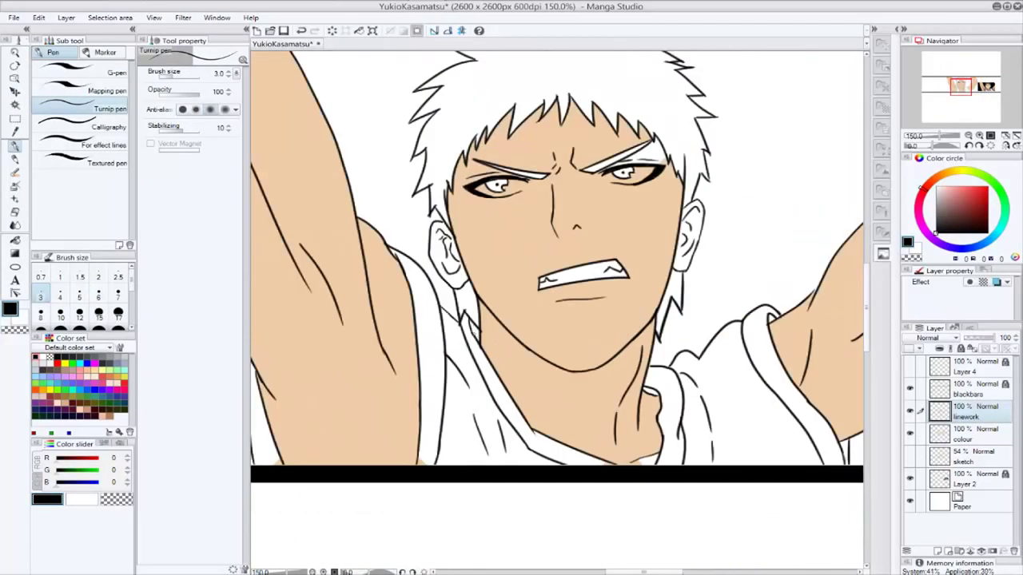
Select the jersey's main fabric areas and fill them with light grey (RGB 236, 236, 233) on the colour layer.
{"action": "scroll", "coordinate": [557, 264], "scroll_direction": "down", "scroll_amount": 4}
{"action": "key", "text": "x"}
{"action": "key", "text": "w"}
{"action": "left_click", "coordinate": [464, 392]}
{"action": "key", "text": "p"}
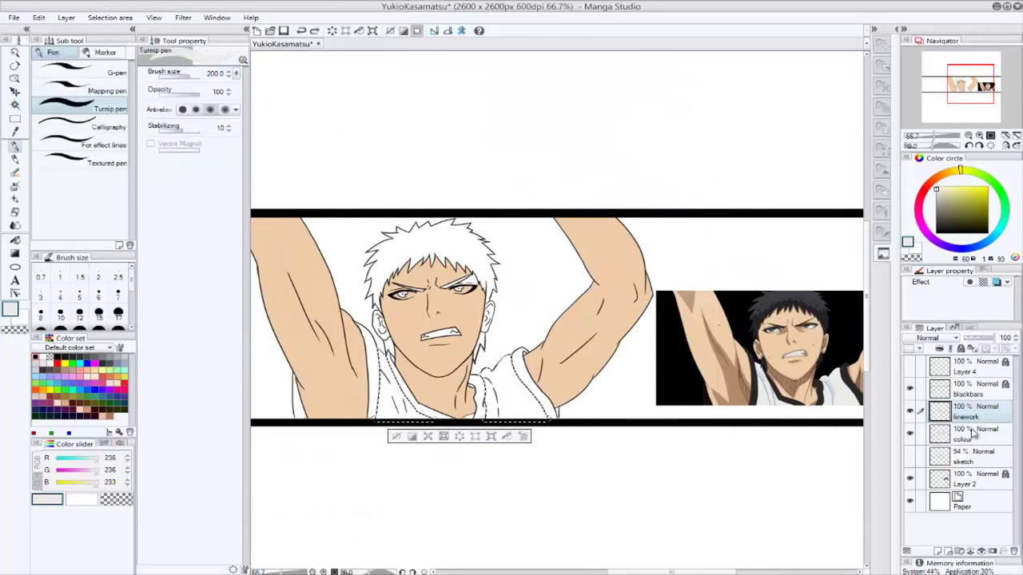
{"action": "left_click", "coordinate": [974, 433]}
Select the jersey's neckline and armhole trims and fill them with dark grey (RGB 41, 39, 40).
{"action": "key", "text": "x"}
{"action": "key", "text": "w"}
{"action": "left_click", "coordinate": [558, 412]}
{"action": "key", "text": "shift"}
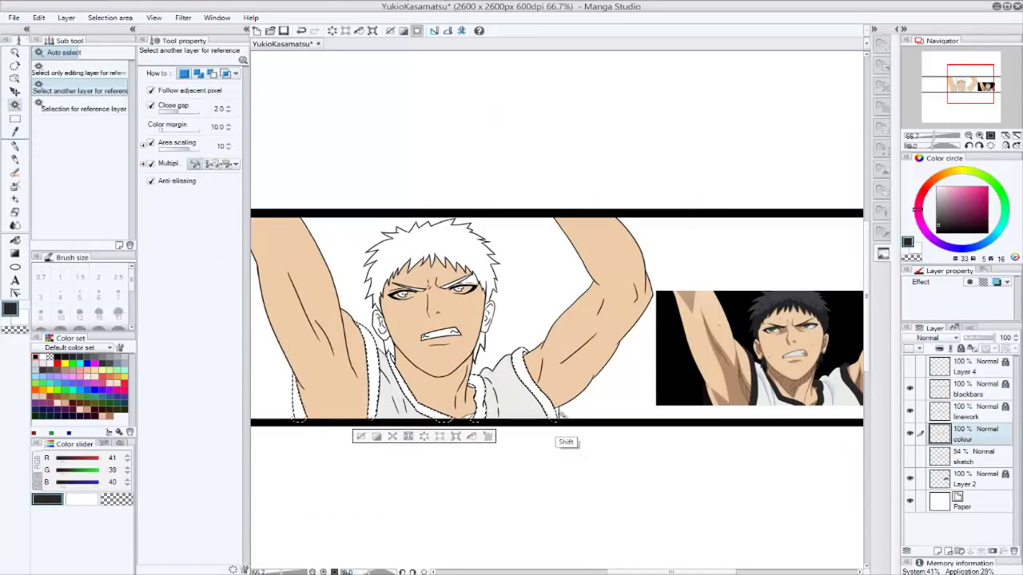
{"action": "key", "text": "p"}
{"action": "key", "text": "alt+BackSpace"}
{"action": "key", "text": "ctrl+d"}
{"action": "scroll", "coordinate": [432, 393], "scroll_direction": "up", "scroll_amount": 4}
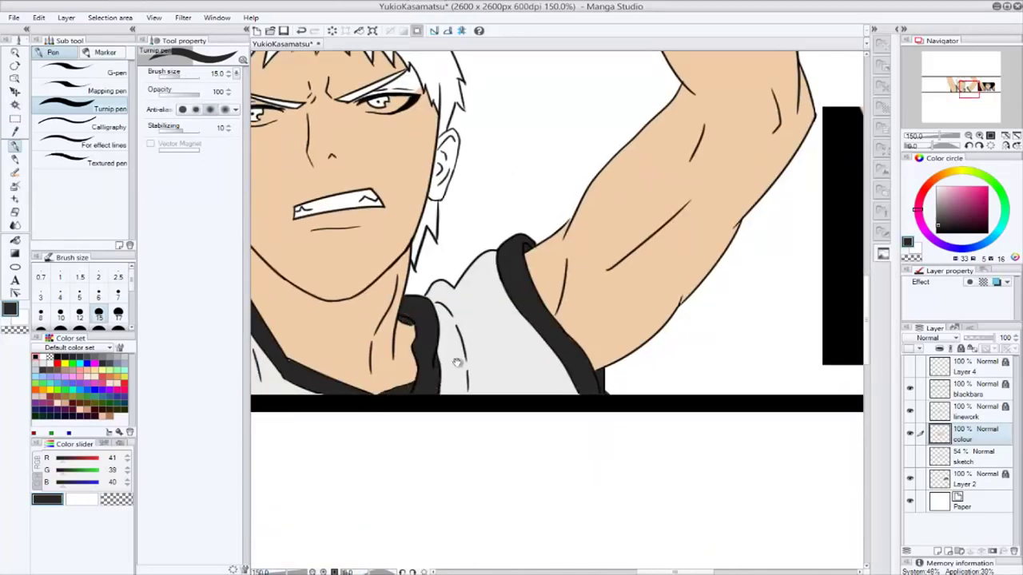
{"action": "left_click_drag", "start_coordinate": [286, 365], "coordinate": [394, 340]}
{"action": "left_click_drag", "start_coordinate": [286, 368], "coordinate": [395, 343]}
{"action": "left_click_drag", "start_coordinate": [255, 354], "coordinate": [477, 349]}
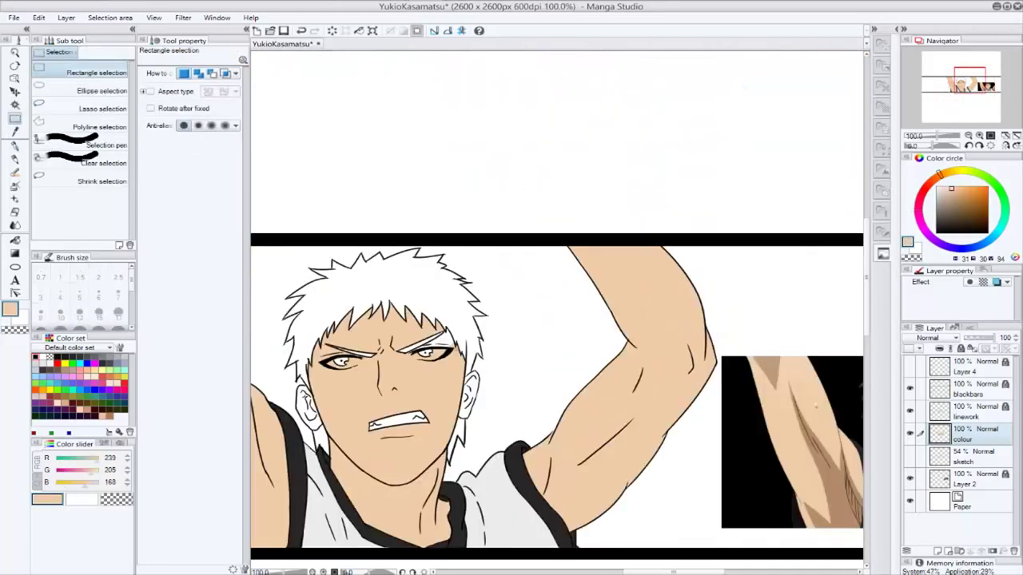
Select the ears and fill them with the skin tone (RGB 239, 205, 168).
{"action": "key", "text": "w"}
{"action": "left_click", "coordinate": [482, 382], "text": "ctrl"}
{"action": "left_click", "coordinate": [484, 383], "text": "shift"}
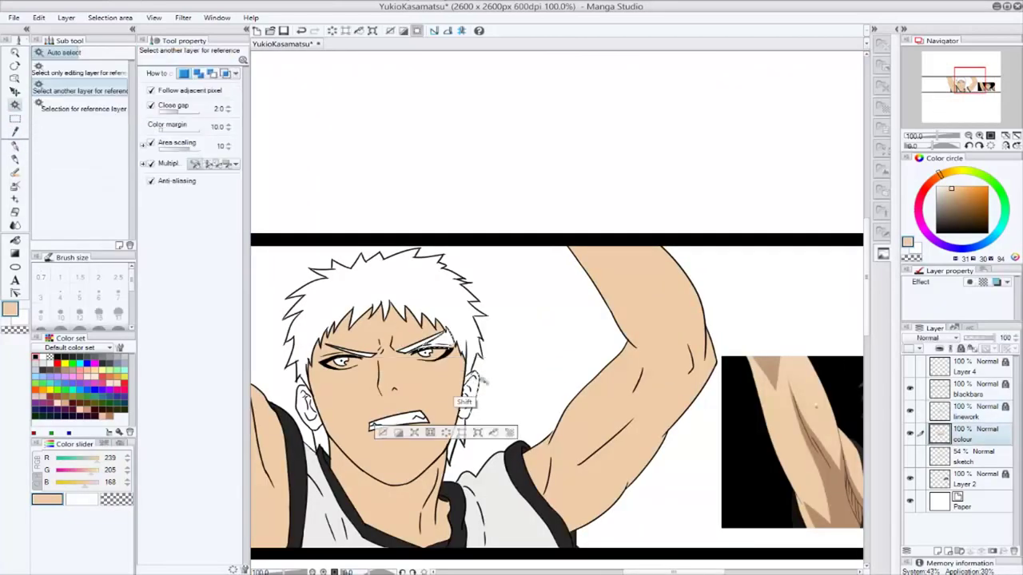
{"action": "key", "text": "p"}
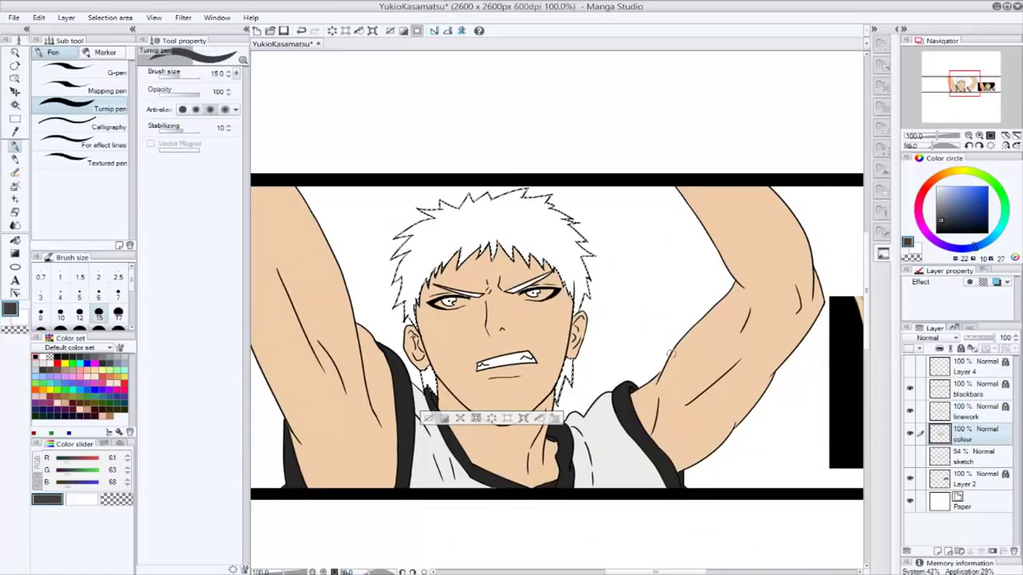
Fill the selected hair with dark grey (RGB 61, 63, 68) and touch up its spiky edges with a size 2.5 pen.
{"action": "left_click_drag", "start_coordinate": [480, 240], "coordinate": [659, 287]}
{"action": "scroll", "coordinate": [431, 249], "scroll_direction": "up", "scroll_amount": 5}
{"action": "key", "text": "bracketleft"}
{"action": "key", "text": "bracketleft"}
{"action": "key", "text": "bracketleft"}
{"action": "key", "text": "bracketleft"}
{"action": "key", "text": "bracketleft"}
{"action": "key", "text": "bracketleft"}
{"action": "key", "text": "bracketleft"}
{"action": "key", "text": "bracketleft"}
{"action": "key", "text": "bracketleft"}
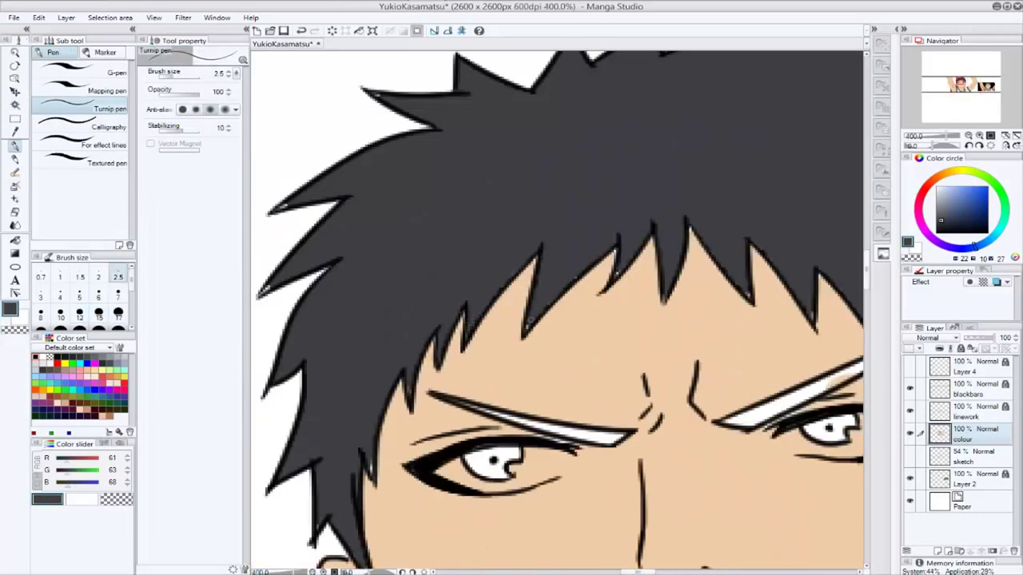
{"action": "left_click_drag", "start_coordinate": [750, 287], "coordinate": [675, 275]}
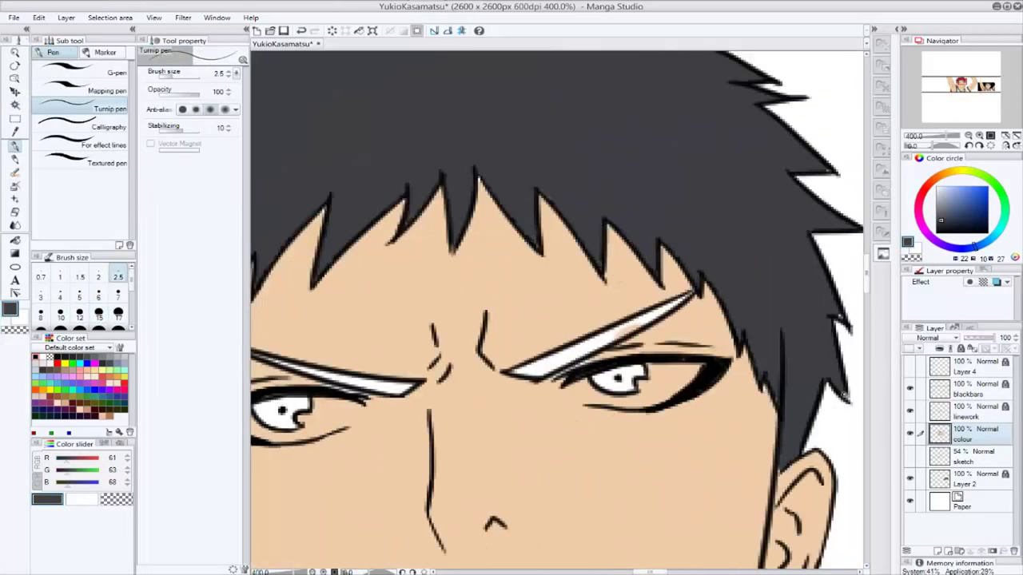
{"action": "left_click_drag", "start_coordinate": [846, 397], "coordinate": [410, 400]}
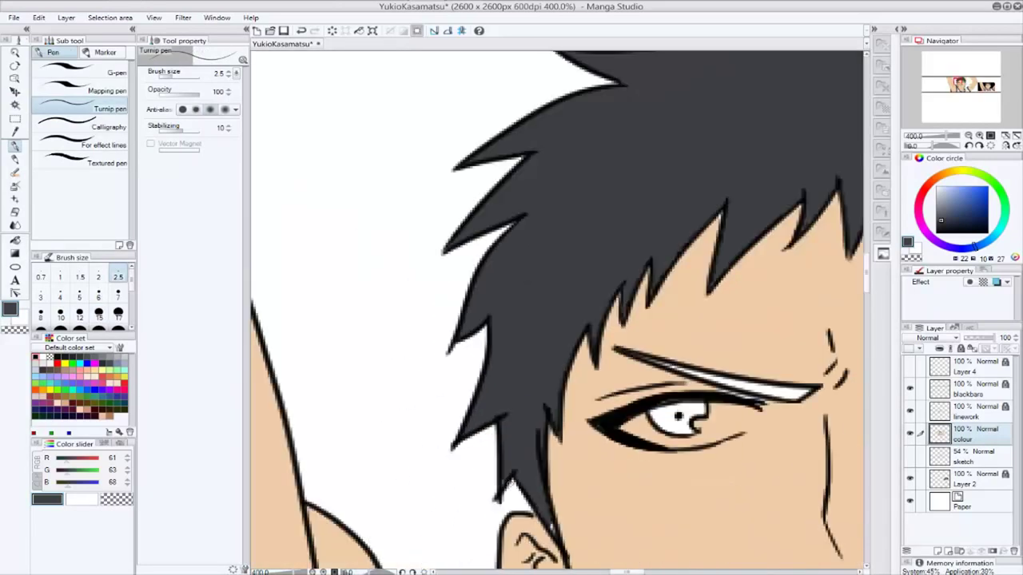
Touch up the colour gaps where the hair meets the ear and the neck behind the jaw.
{"action": "left_click", "coordinate": [551, 529], "text": "alt"}
{"action": "left_click_drag", "start_coordinate": [552, 530], "coordinate": [431, 297]}
{"action": "left_click_drag", "start_coordinate": [520, 479], "coordinate": [431, 312]}
{"action": "left_click", "coordinate": [361, 281], "text": "alt"}
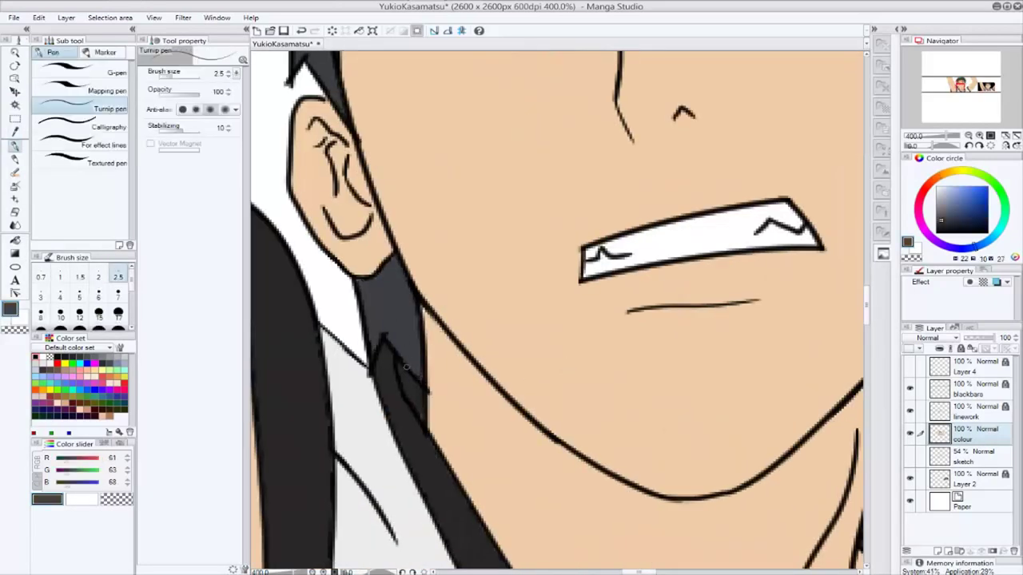
{"action": "mouse_move", "coordinate": [406, 367]}
{"action": "left_mouse_down"}
{"action": "mouse_move", "coordinate": [538, 339]}
{"action": "mouse_move", "coordinate": [493, 321]}
{"action": "left_mouse_up"}
Fill the remaining gaps in the neckline and armhole trims with dark grey (RGB 41, 39, 40) using a size 5 pen.
{"action": "left_click", "coordinate": [552, 419], "text": "alt"}
{"action": "key", "text": "bracketright"}
{"action": "key", "text": "bracketright"}
{"action": "key", "text": "bracketright"}
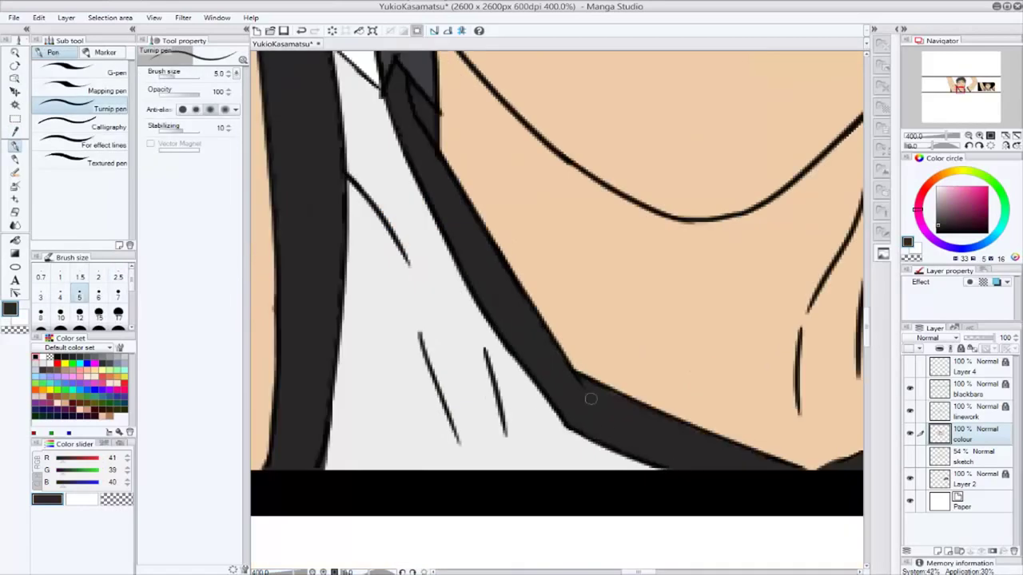
{"action": "left_click_drag", "start_coordinate": [590, 399], "coordinate": [411, 356]}
{"action": "left_click_drag", "start_coordinate": [797, 367], "coordinate": [608, 363]}
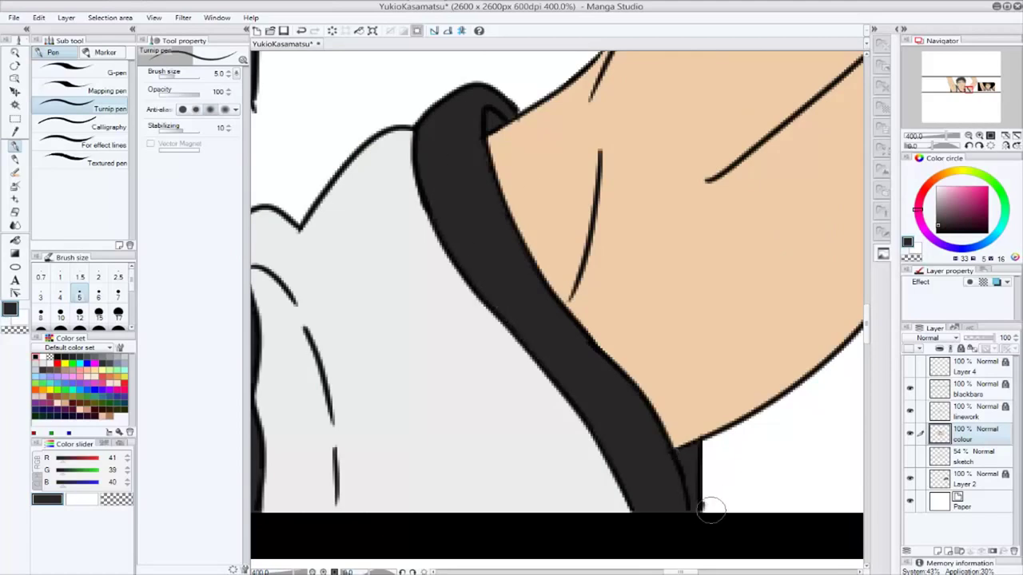
{"action": "mouse_move", "coordinate": [759, 366]}
{"action": "left_mouse_down"}
{"action": "mouse_move", "coordinate": [616, 267]}
{"action": "mouse_move", "coordinate": [446, 311]}
{"action": "left_mouse_up"}
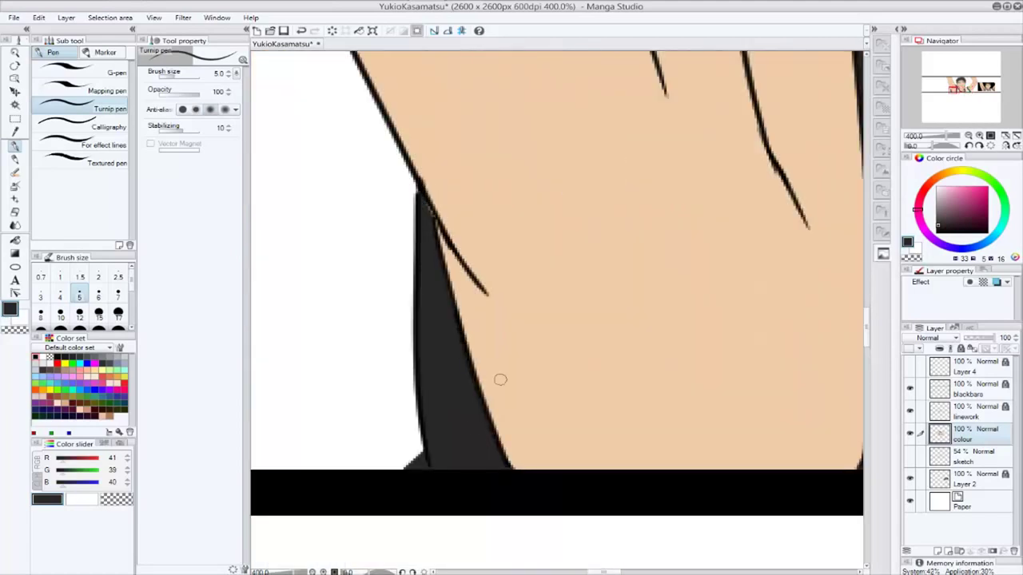
{"action": "mouse_move", "coordinate": [416, 462]}
{"action": "left_mouse_down"}
{"action": "mouse_move", "coordinate": [634, 267]}
{"action": "mouse_move", "coordinate": [608, 335]}
{"action": "left_mouse_up"}
Paint both eyebrows near-black (RGB 29, 26, 24) and cover the white gaps beneath them with the skin tone.
{"action": "scroll", "coordinate": [608, 336], "scroll_direction": "down", "scroll_amount": 5}
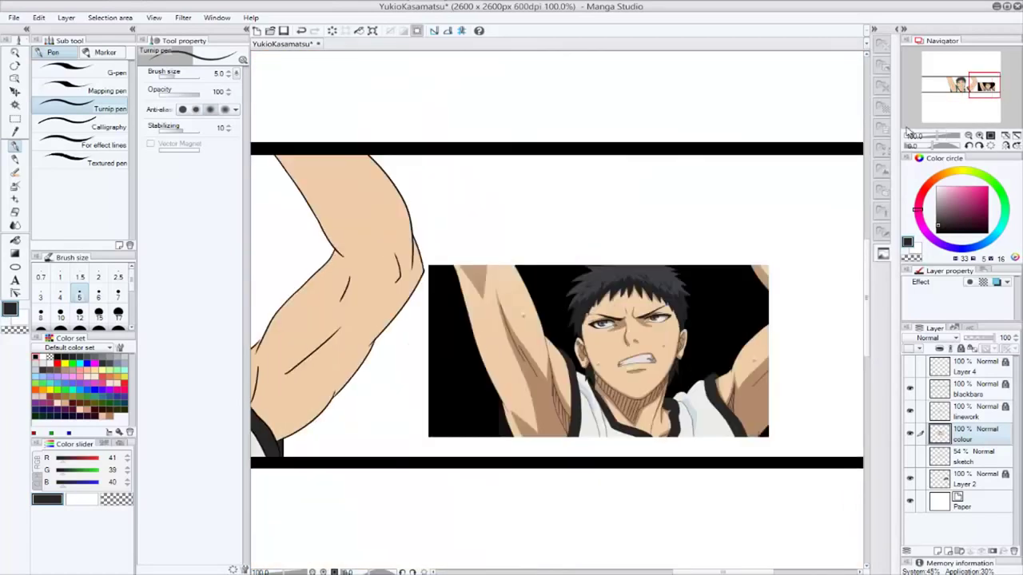
{"action": "scroll", "coordinate": [813, 330], "scroll_direction": "up", "scroll_amount": 5}
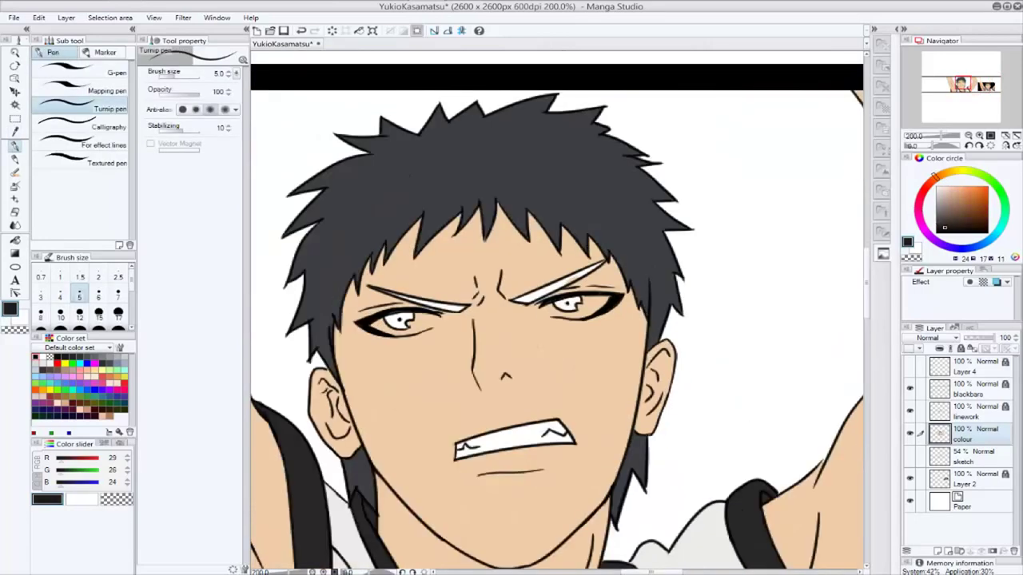
{"action": "scroll", "coordinate": [633, 266], "scroll_direction": "up", "scroll_amount": 5}
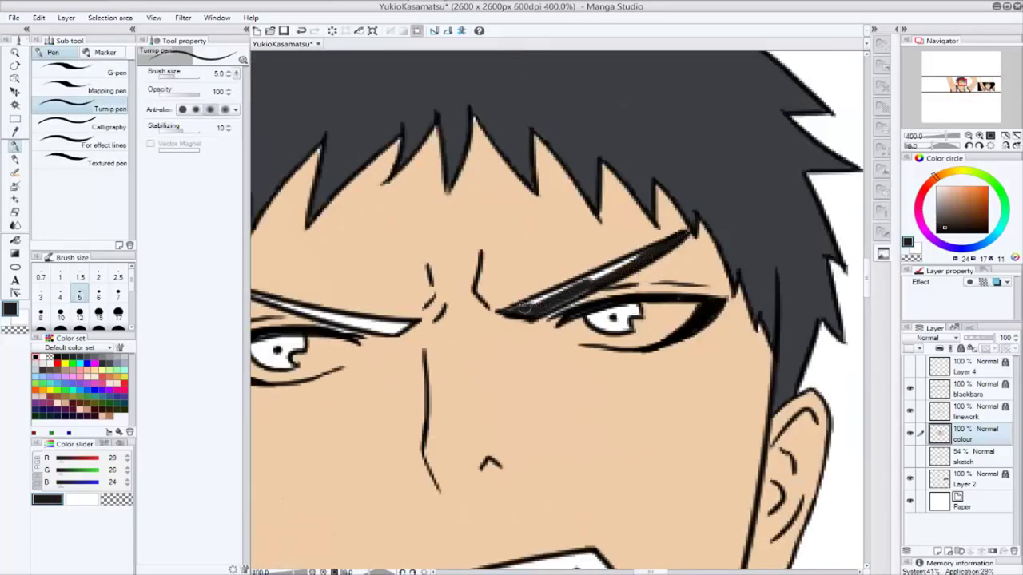
{"action": "left_click_drag", "start_coordinate": [546, 306], "coordinate": [649, 248]}
{"action": "left_click_drag", "start_coordinate": [649, 247], "coordinate": [737, 235]}
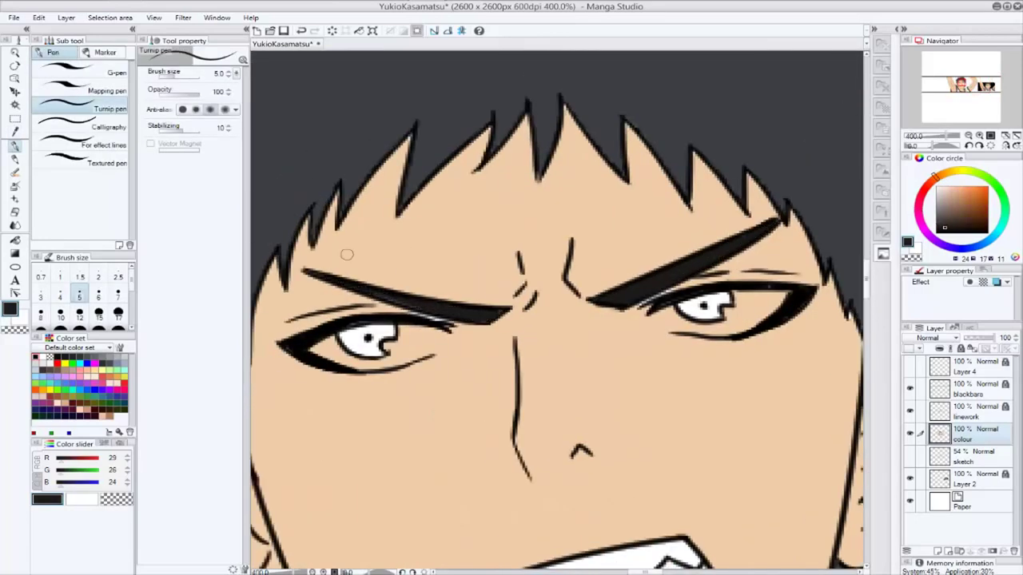
{"action": "left_click", "coordinate": [347, 254], "text": "alt"}
{"action": "left_click", "coordinate": [642, 307], "text": "alt"}
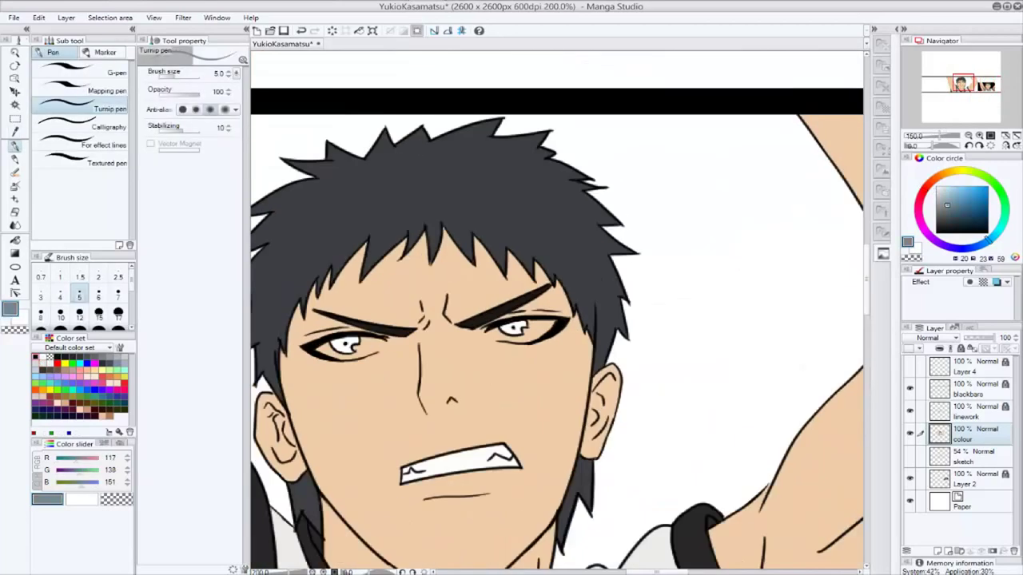
Paint the irises of both eyes blue-grey (RGB 117, 138, 151).
{"action": "scroll", "coordinate": [439, 325], "scroll_direction": "up", "scroll_amount": 3}
{"action": "left_click", "coordinate": [583, 329]}
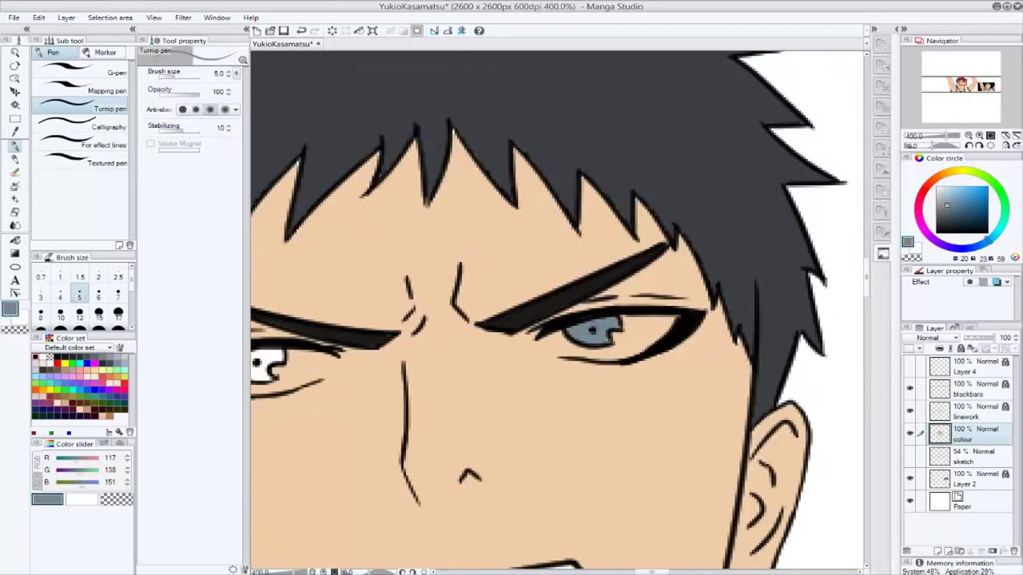
{"action": "scroll", "coordinate": [432, 302], "scroll_direction": "down", "scroll_amount": 1}
{"action": "left_click_drag", "start_coordinate": [271, 358], "coordinate": [432, 302]}
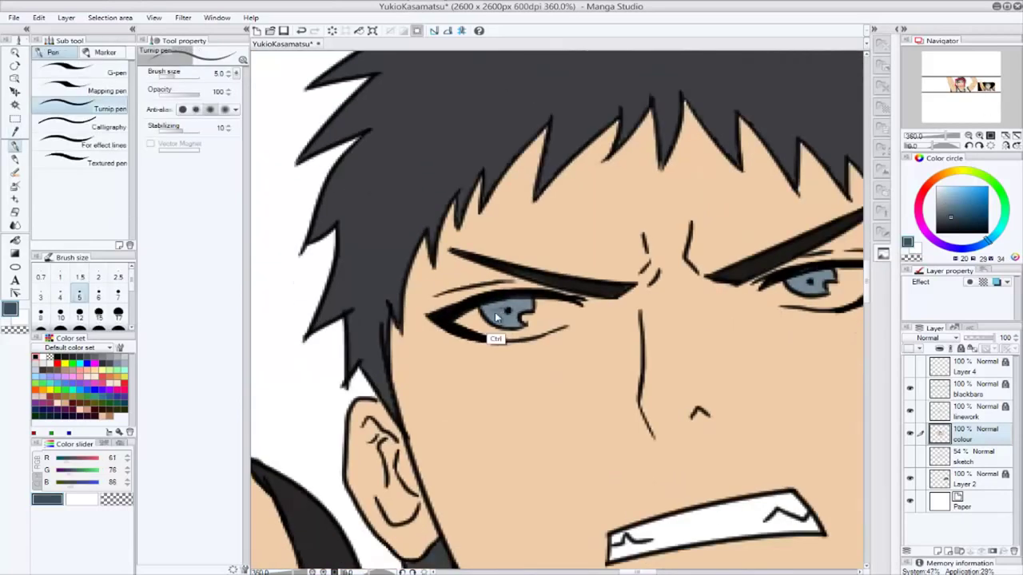
Outline the three sweat drops on the face in off-white (RGB 252, 245, 241) with a size 1.5 pen, following the sketch.
{"action": "scroll", "coordinate": [496, 317], "scroll_direction": "down", "scroll_amount": 8}
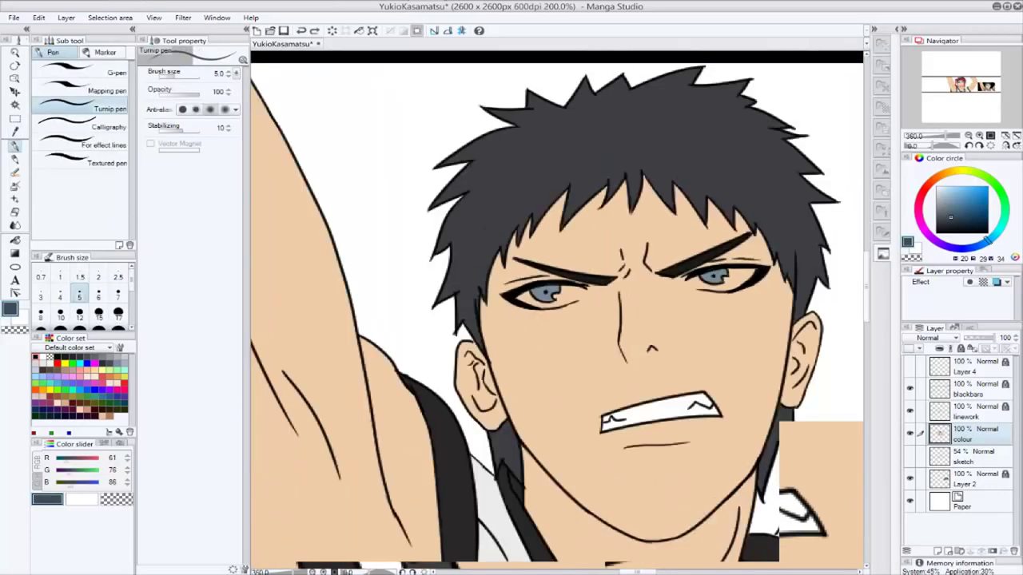
{"action": "scroll", "coordinate": [631, 183], "scroll_direction": "up", "scroll_amount": 3}
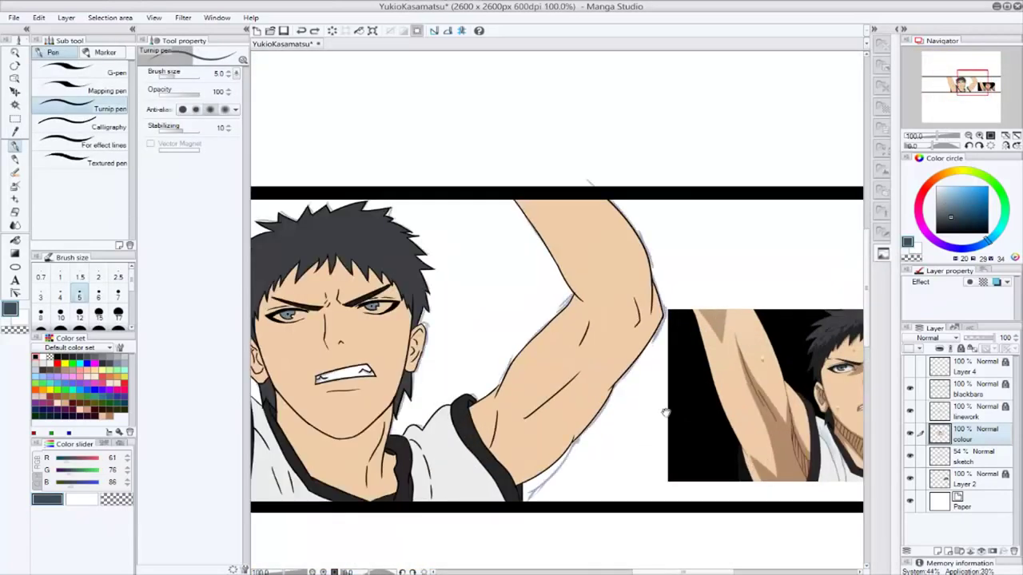
{"action": "scroll", "coordinate": [628, 426], "scroll_direction": "up", "scroll_amount": 4}
{"action": "left_click", "coordinate": [480, 370], "text": "alt"}
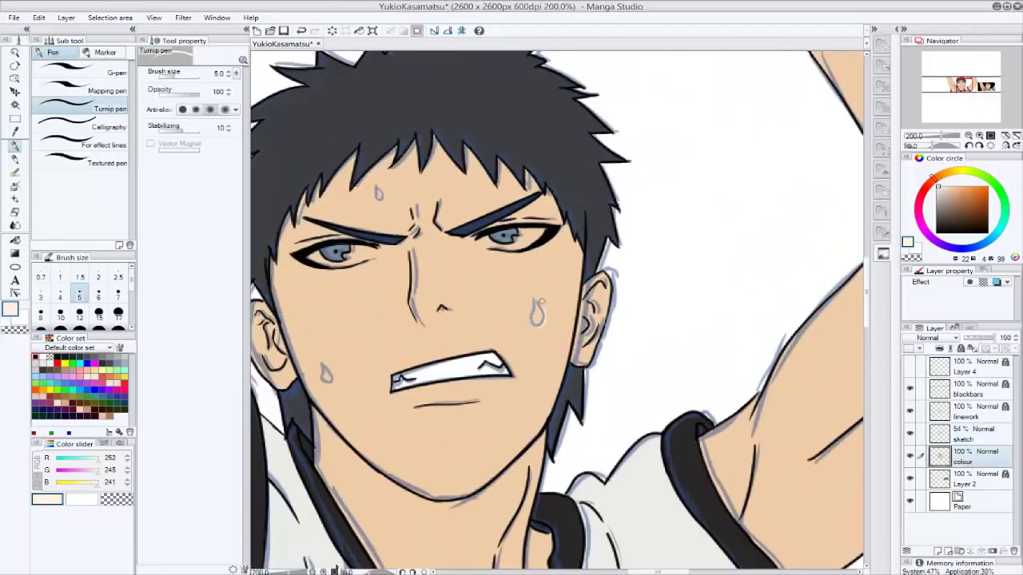
{"action": "left_click_drag", "start_coordinate": [542, 303], "coordinate": [541, 320]}
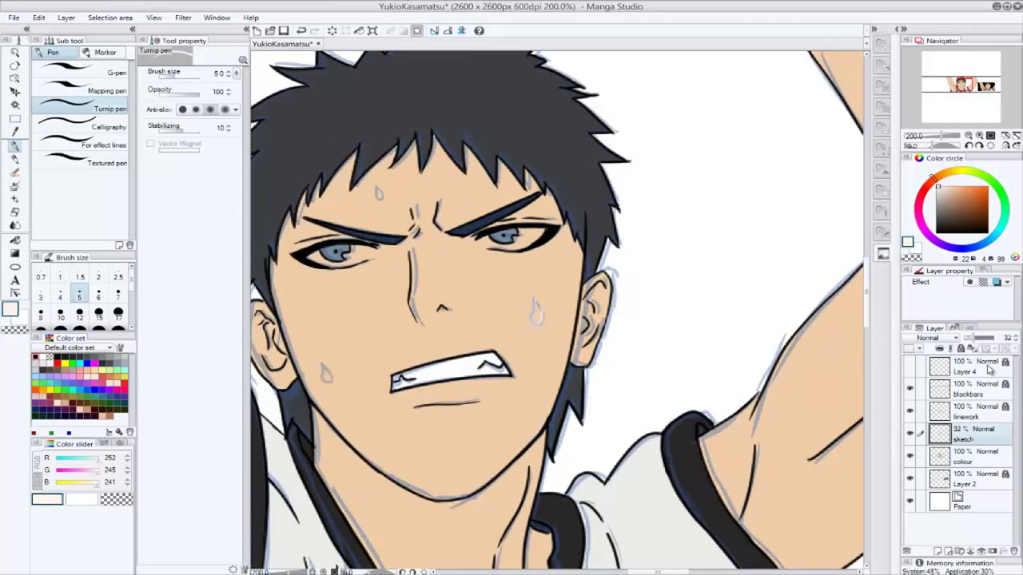
{"action": "left_click_drag", "start_coordinate": [325, 366], "coordinate": [323, 381]}
{"action": "left_click_drag", "start_coordinate": [423, 195], "coordinate": [425, 213]}
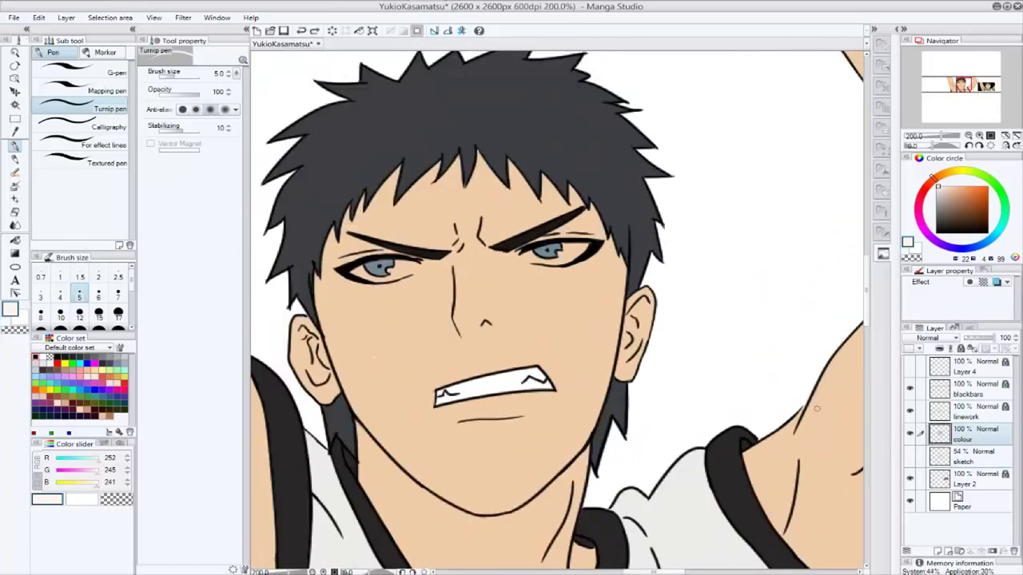
{"action": "left_click", "coordinate": [80, 276]}
{"action": "left_click_drag", "start_coordinate": [580, 318], "coordinate": [581, 340]}
{"action": "left_click_drag", "start_coordinate": [422, 201], "coordinate": [424, 214]}
{"action": "left_click_drag", "start_coordinate": [368, 381], "coordinate": [370, 395]}
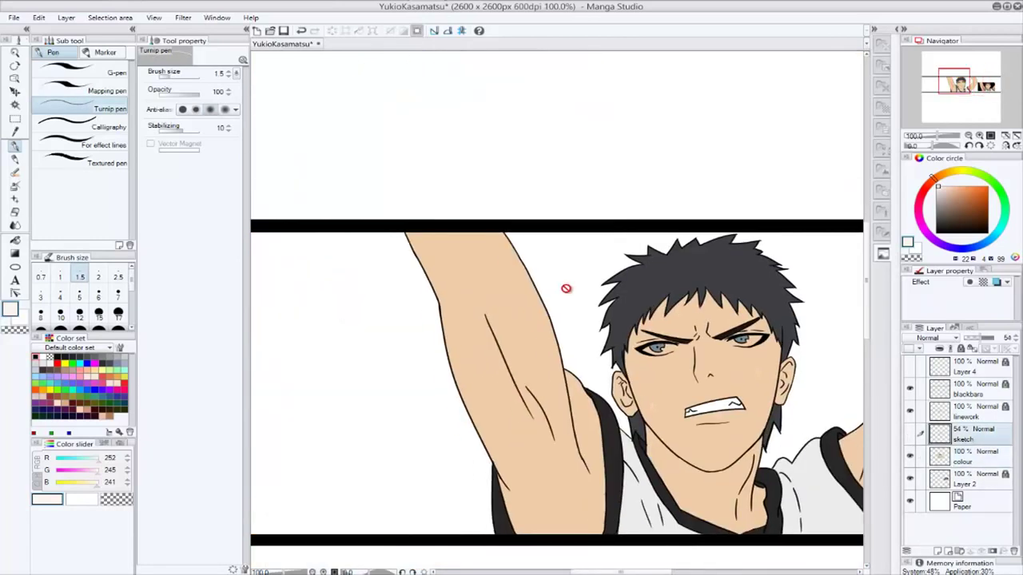
Add sweat drops to the raised arms on the colour layer and fill the drops with pale peach (RGB 246, 227, 207).
{"action": "scroll", "coordinate": [759, 419], "scroll_direction": "up", "scroll_amount": 2}
{"action": "key", "text": "h"}
{"action": "key", "text": "h"}
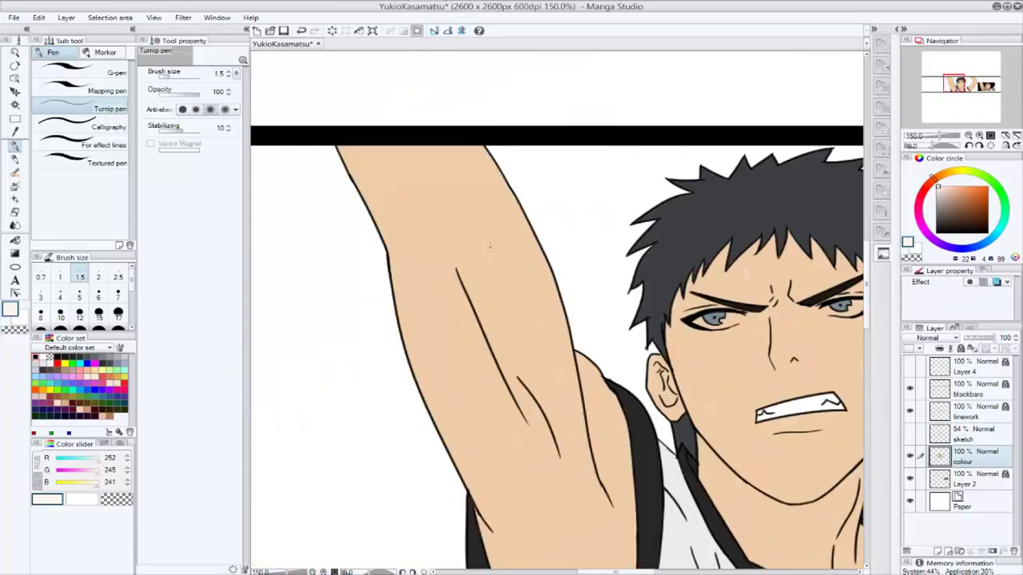
{"action": "key", "text": "p"}
{"action": "left_click", "coordinate": [483, 253], "text": "alt"}
{"action": "key", "text": "p"}
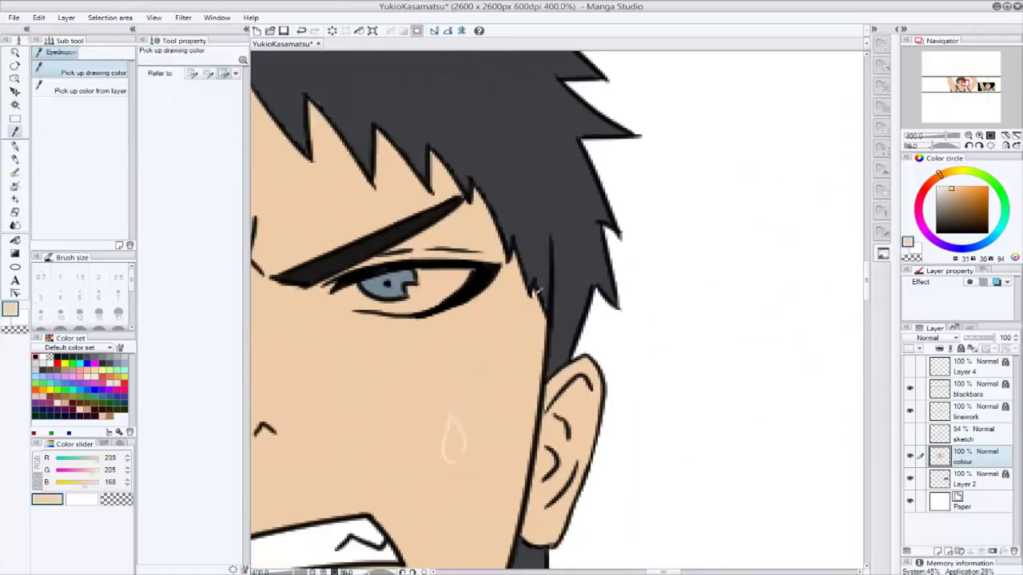
{"action": "key", "text": "p"}
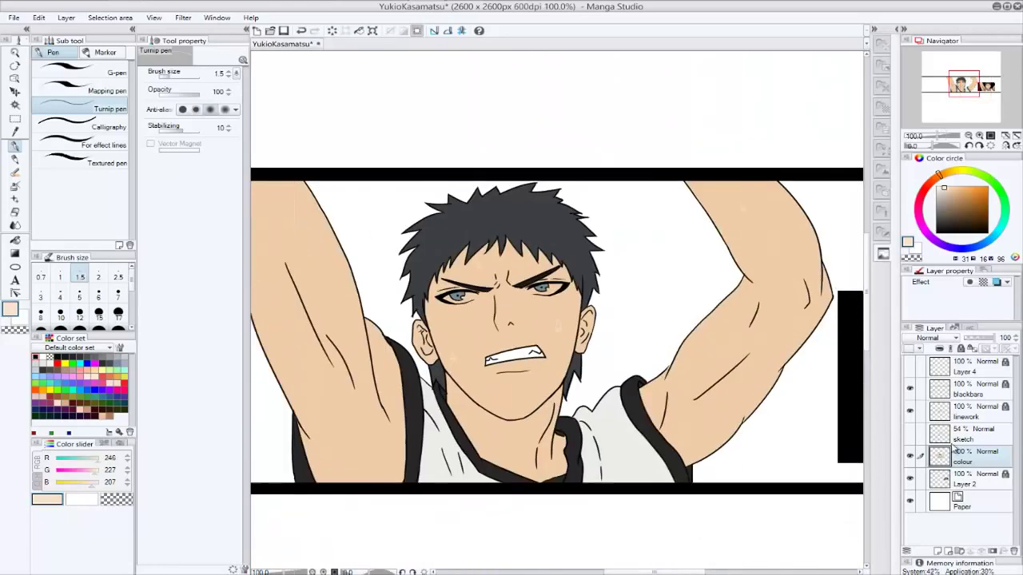
Move the sketch layer below the colour layer and paint a brown shadow (RGB 179, 138, 109) under the chin on the shadow layer.
{"action": "left_click_drag", "start_coordinate": [972, 435], "coordinate": [971, 477]}
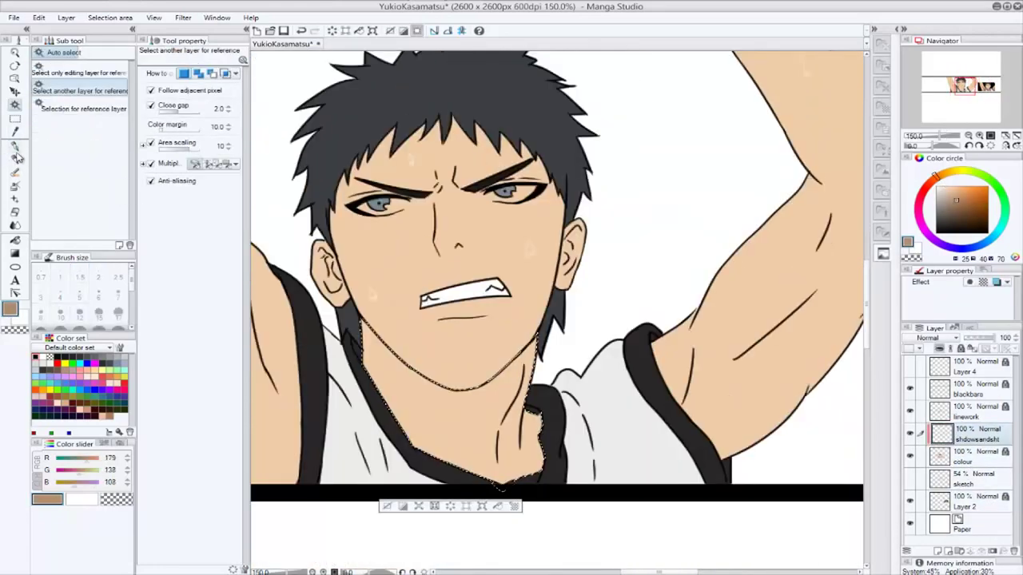
{"action": "left_click", "coordinate": [14, 146]}
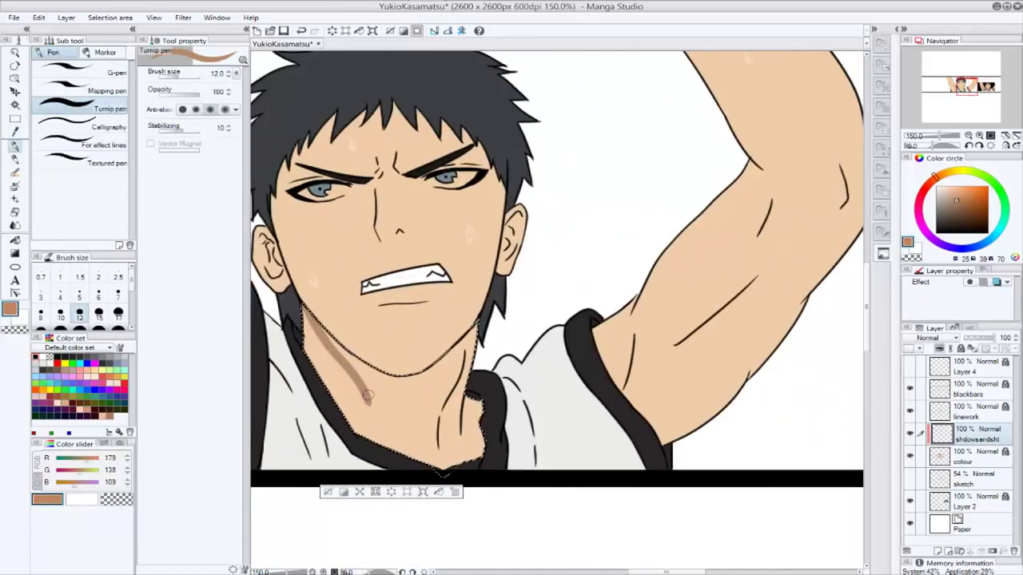
{"action": "left_click_drag", "start_coordinate": [368, 395], "coordinate": [417, 374]}
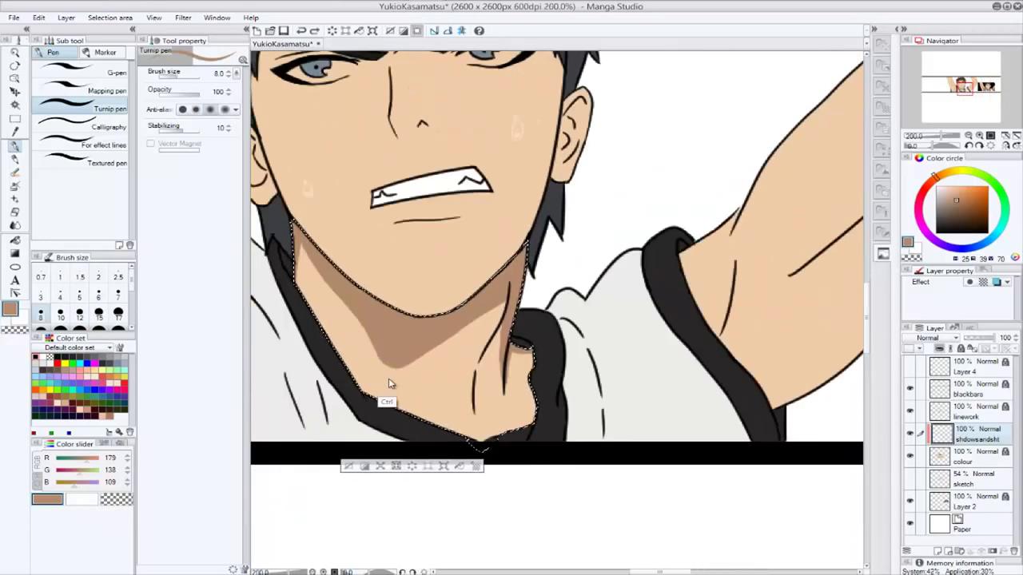
{"action": "left_click_drag", "start_coordinate": [788, 339], "coordinate": [717, 383]}
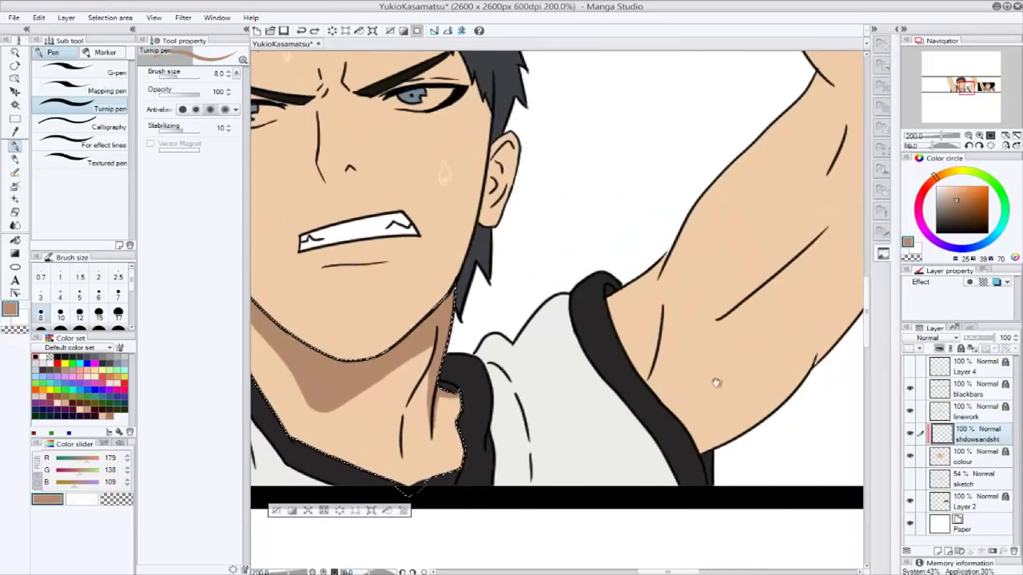
Extend the brown neck shadow along the neck lines and collar edge with a size 6 pen, then clear the neck selection.
{"action": "key", "text": "ctrl+minus"}
{"action": "key", "text": "ctrl+minus"}
{"action": "key", "text": "ctrl+minus"}
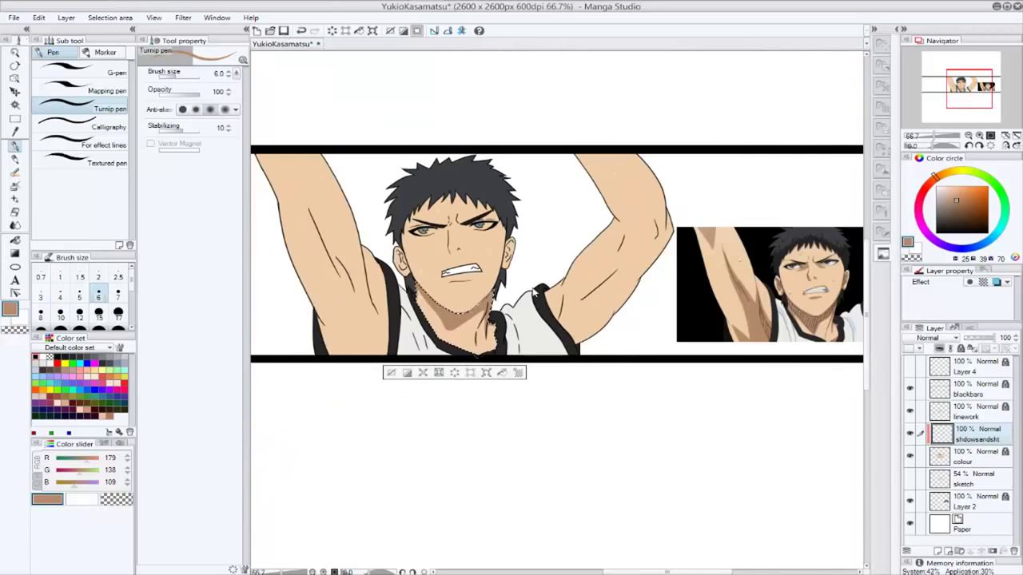
{"action": "key", "text": "ctrl+plus"}
{"action": "key", "text": "ctrl+plus"}
{"action": "key", "text": "ctrl+plus"}
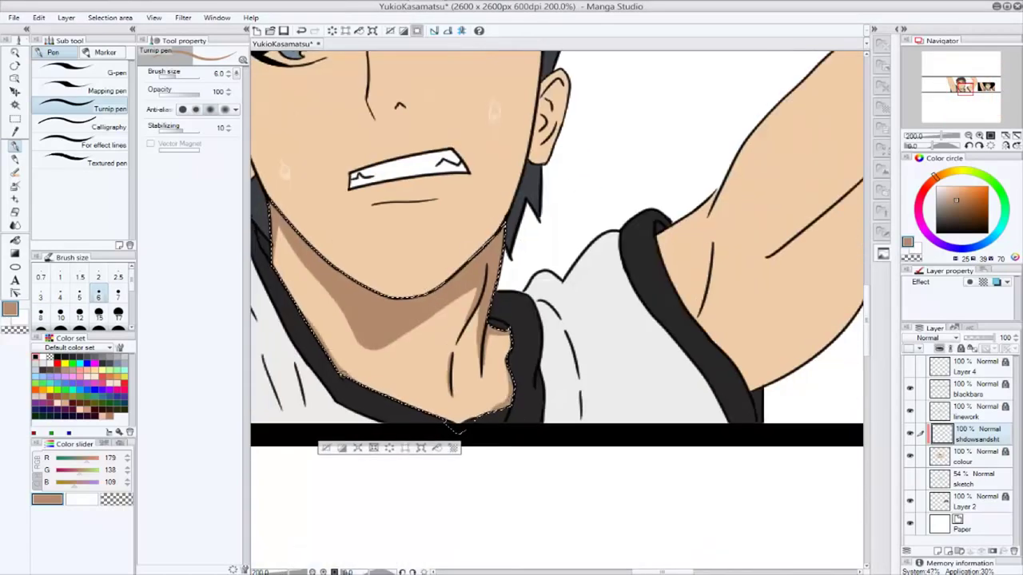
{"action": "key", "text": "ctrl+minus"}
{"action": "key", "text": "ctrl+minus"}
{"action": "key", "text": "ctrl+minus"}
{"action": "key", "text": "ctrl+plus"}
{"action": "key", "text": "ctrl+plus"}
{"action": "key", "text": "ctrl+plus"}
{"action": "key", "text": "ctrl+plus"}
{"action": "key", "text": "ctrl+plus"}
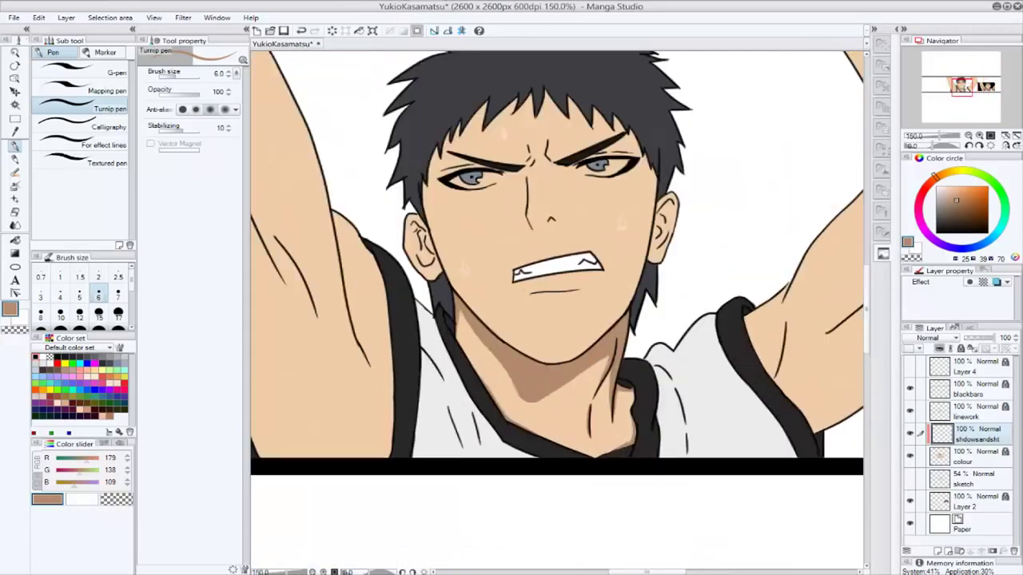
Paint small brown shadows beneath the three sweat drops on the face with a size 2 pen.
{"action": "key", "text": "bracketleft"}
{"action": "key", "text": "bracketleft"}
{"action": "key", "text": "bracketleft"}
{"action": "key", "text": "bracketleft"}
{"action": "key", "text": "bracketleft"}
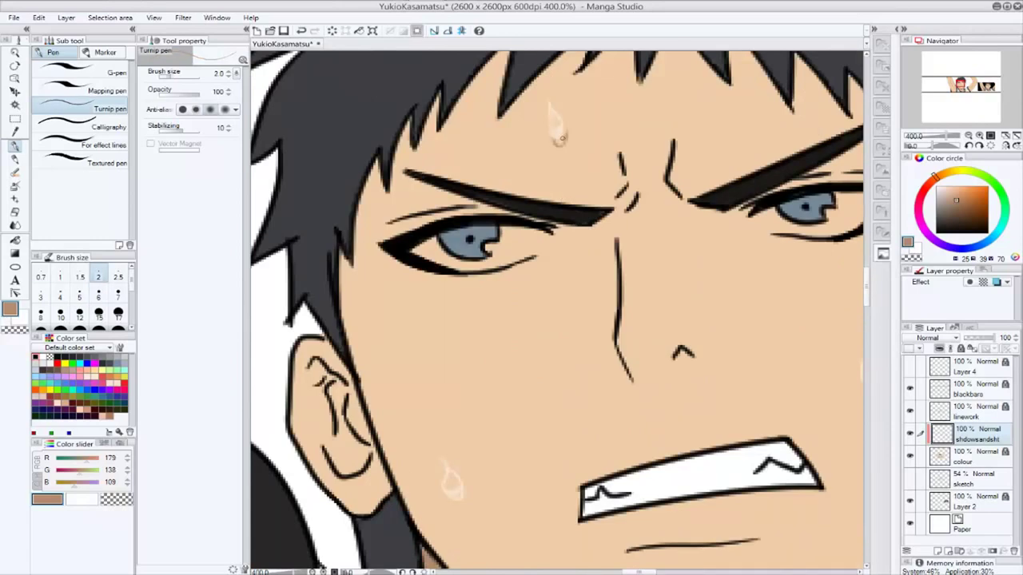
{"action": "scroll", "coordinate": [425, 405], "scroll_direction": "down", "scroll_amount": 3}
{"action": "scroll", "coordinate": [559, 311], "scroll_direction": "right", "scroll_amount": 3}
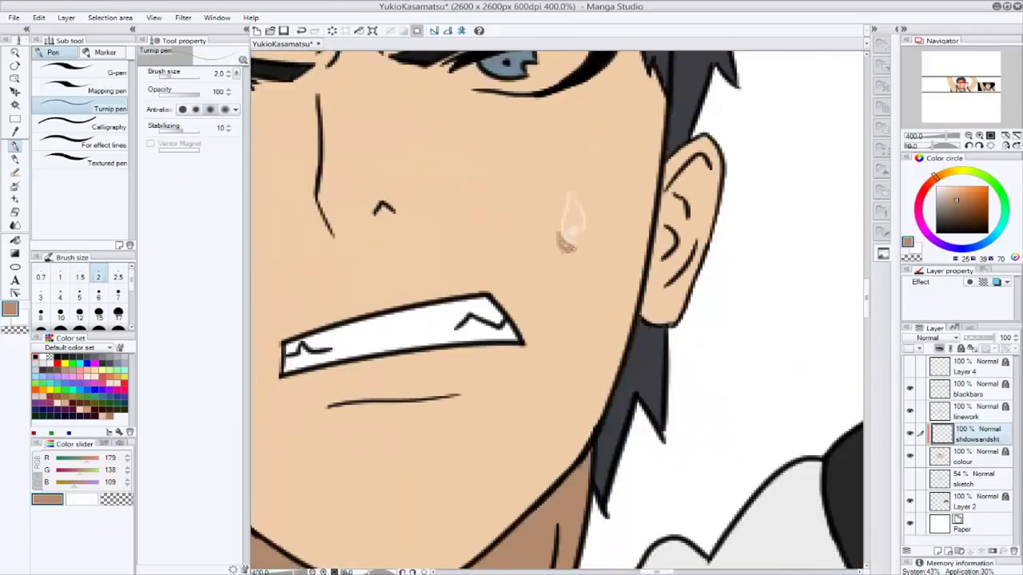
Add small brown shadows beneath the sweat drops on the raised arms, keeping the size 2 pen.
{"action": "key", "text": "ctrl+minus"}
{"action": "key", "text": "ctrl+minus"}
{"action": "key", "text": "ctrl+minus"}
{"action": "key", "text": "ctrl+plus"}
{"action": "key", "text": "ctrl+plus"}
{"action": "key", "text": "ctrl+plus"}
{"action": "key", "text": "ctrl+plus"}
{"action": "key", "text": "ctrl+minus"}
{"action": "key", "text": "ctrl+minus"}
{"action": "key", "text": "ctrl+minus"}
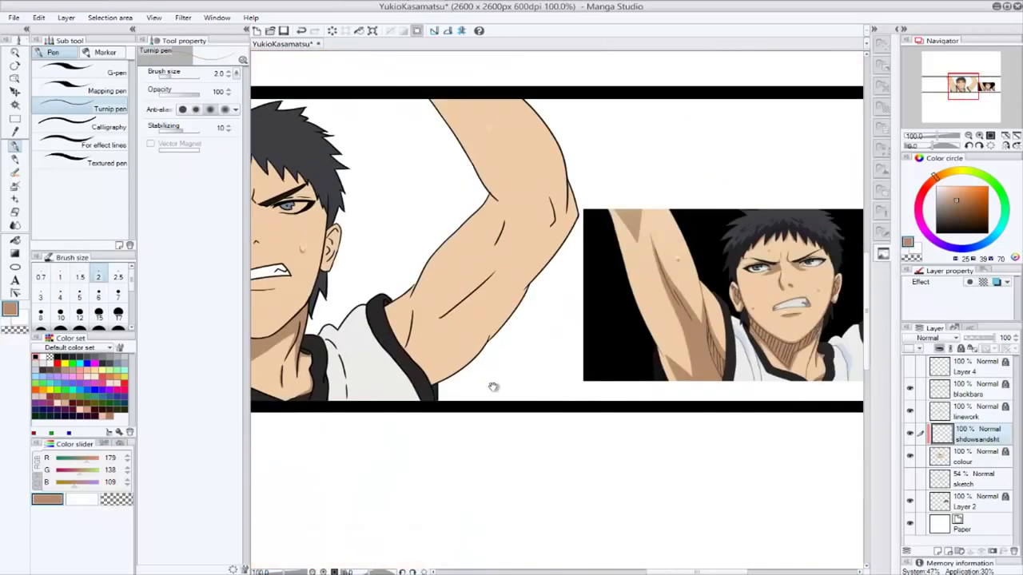
{"action": "key", "text": "ctrl+plus"}
{"action": "key", "text": "ctrl+plus"}
{"action": "scroll", "coordinate": [514, 276], "scroll_direction": "right", "scroll_amount": 5}
{"action": "key", "text": "ctrl+minus"}
{"action": "key", "text": "ctrl+minus"}
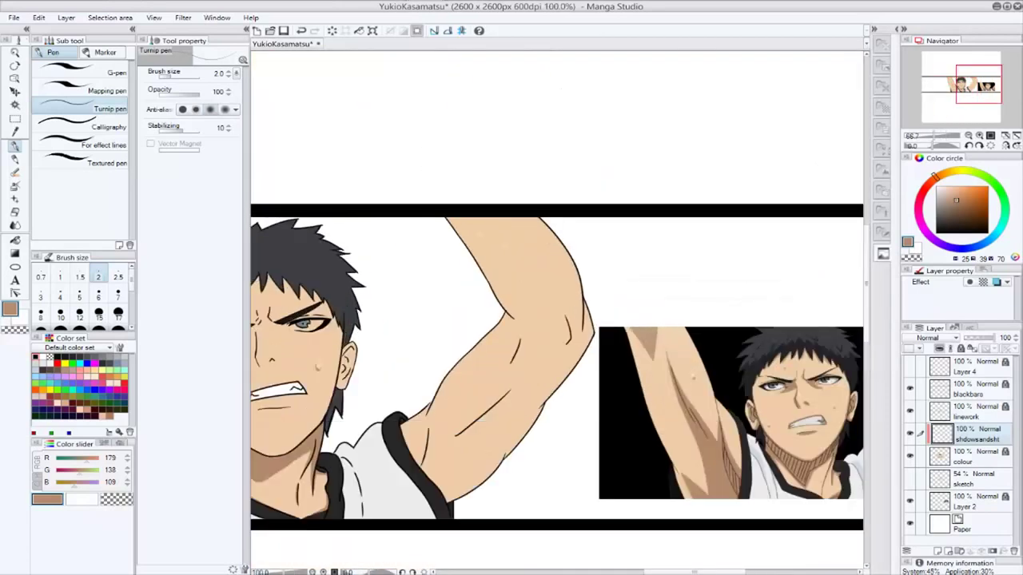
{"action": "key", "text": "ctrl+plus"}
{"action": "key", "text": "ctrl+plus"}
{"action": "key", "text": "ctrl+minus"}
{"action": "key", "text": "ctrl+minus"}
{"action": "key", "text": "ctrl+plus"}
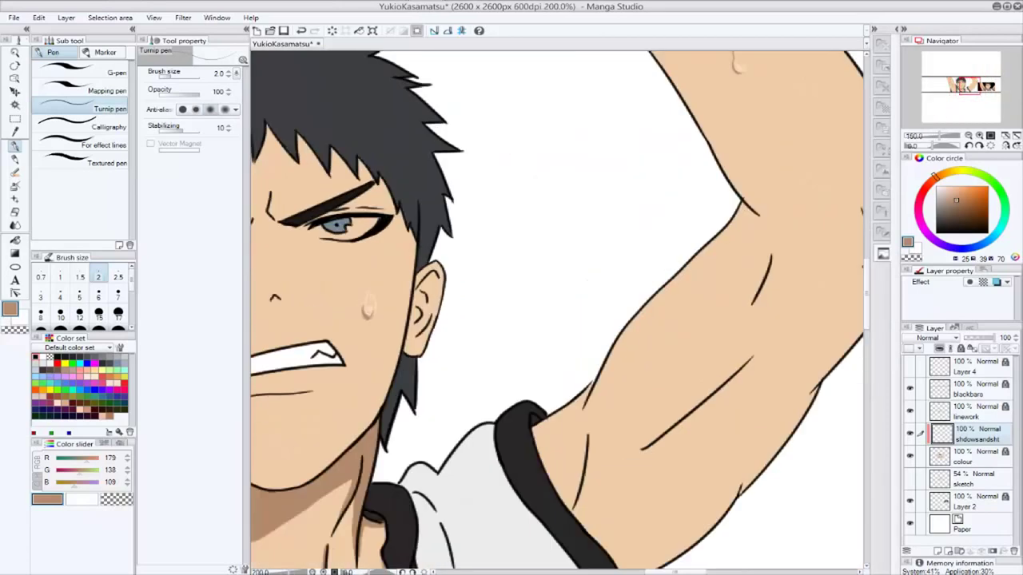
Select the arm nearest the reference image and paint brown shadows by the sleeve and along the muscle line with a size 7 pen.
{"action": "key", "text": "ctrl+minus"}
{"action": "key", "text": "ctrl+plus"}
{"action": "left_click", "coordinate": [117, 296]}
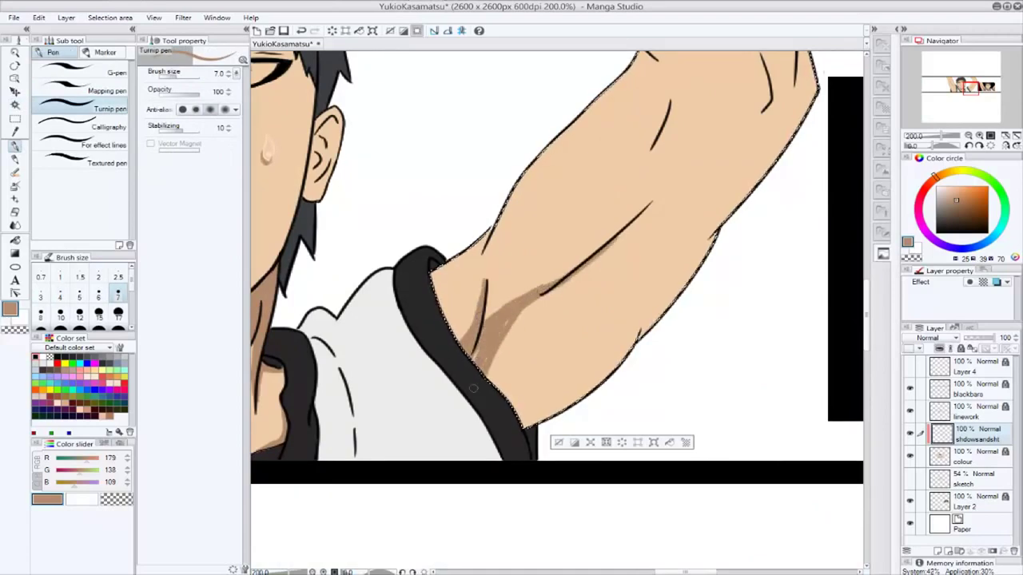
Shade the outer point and inner bend of that arm's elbow in brown.
{"action": "scroll", "coordinate": [708, 164], "scroll_direction": "up", "scroll_amount": 2}
{"action": "scroll", "coordinate": [708, 164], "scroll_direction": "right", "scroll_amount": 2}
{"action": "scroll", "coordinate": [708, 164], "scroll_direction": "up", "scroll_amount": 4}
{"action": "scroll", "coordinate": [708, 164], "scroll_direction": "right", "scroll_amount": 8}
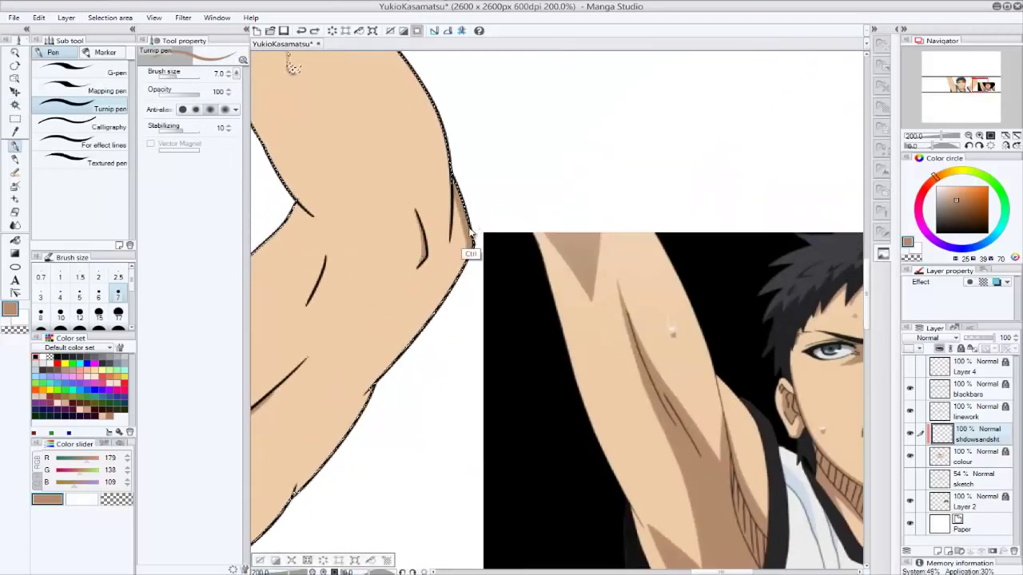
{"action": "scroll", "coordinate": [452, 188], "scroll_direction": "down", "scroll_amount": 4}
{"action": "scroll", "coordinate": [451, 187], "scroll_direction": "left", "scroll_amount": 4}
{"action": "mouse_move", "coordinate": [438, 120]}
{"action": "left_mouse_down"}
{"action": "mouse_move", "coordinate": [346, 188]}
{"action": "mouse_move", "coordinate": [423, 125]}
{"action": "mouse_move", "coordinate": [438, 129]}
{"action": "mouse_move", "coordinate": [334, 199]}
{"action": "left_mouse_up"}
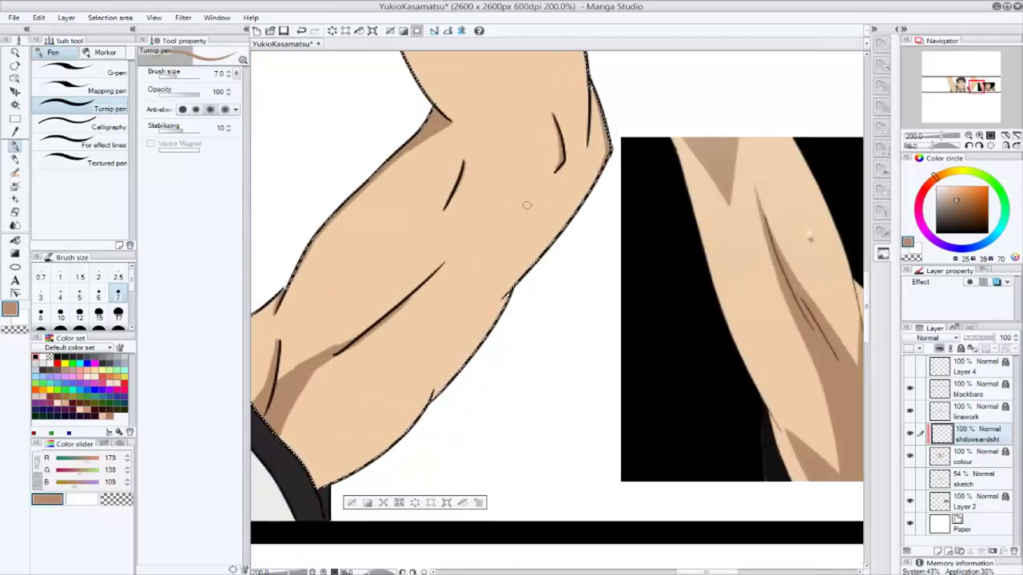
Fill the underside of the same upper arm, from sleeve to elbow, with a broad brown shadow using a size 17 pen.
{"action": "scroll", "coordinate": [528, 208], "scroll_direction": "down", "scroll_amount": 1}
{"action": "mouse_move", "coordinate": [503, 268]}
{"action": "left_mouse_down"}
{"action": "mouse_move", "coordinate": [431, 304]}
{"action": "mouse_move", "coordinate": [385, 346]}
{"action": "left_mouse_up"}
{"action": "key", "text": "bracketright"}
{"action": "key", "text": "bracketright"}
{"action": "key", "text": "bracketright"}
{"action": "key", "text": "bracketright"}
{"action": "key", "text": "bracketright"}
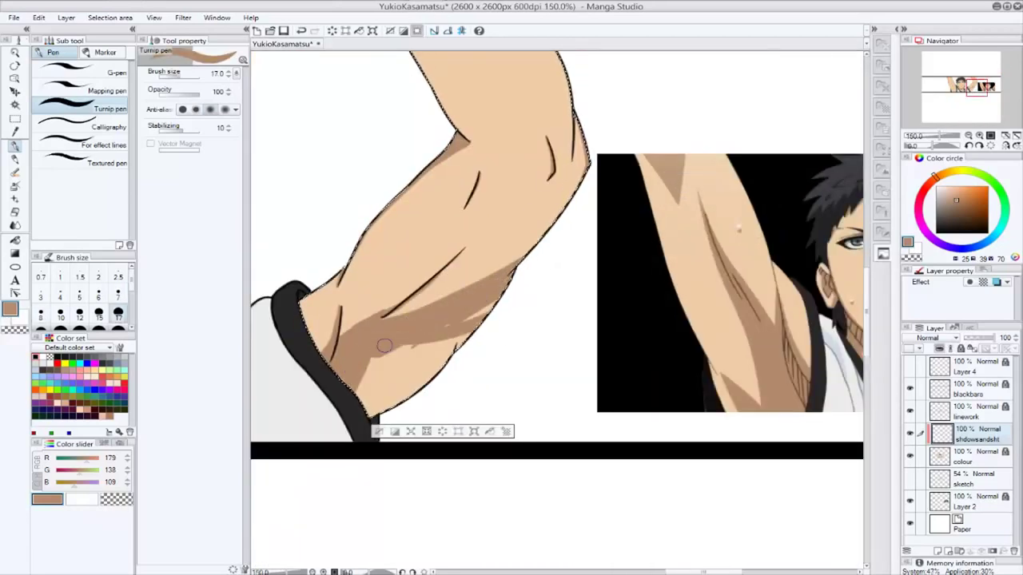
{"action": "left_click_drag", "start_coordinate": [342, 376], "coordinate": [581, 370]}
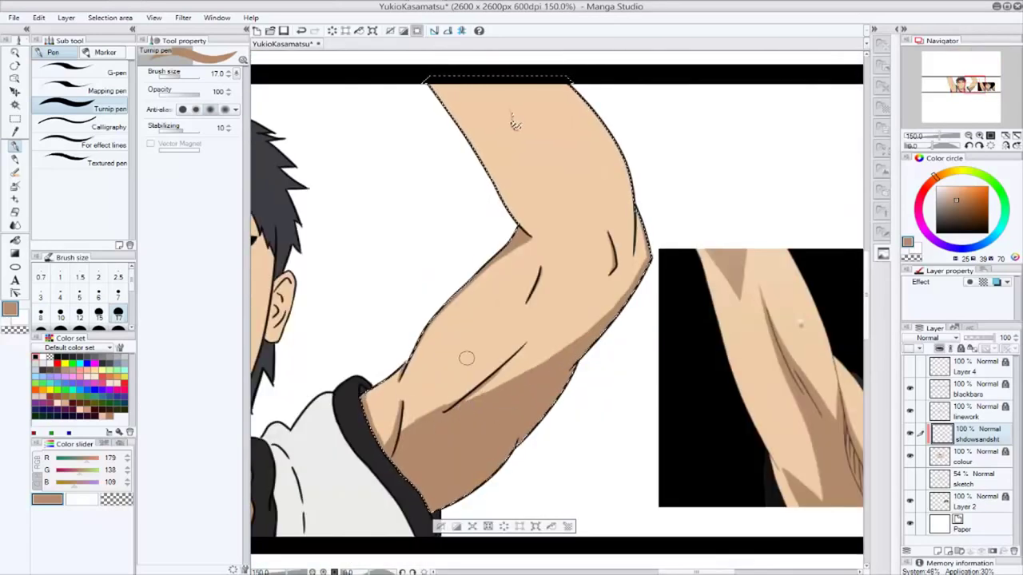
{"action": "scroll", "coordinate": [628, 318], "scroll_direction": "down", "scroll_amount": 2}
{"action": "left_click_drag", "start_coordinate": [583, 389], "coordinate": [573, 242]}
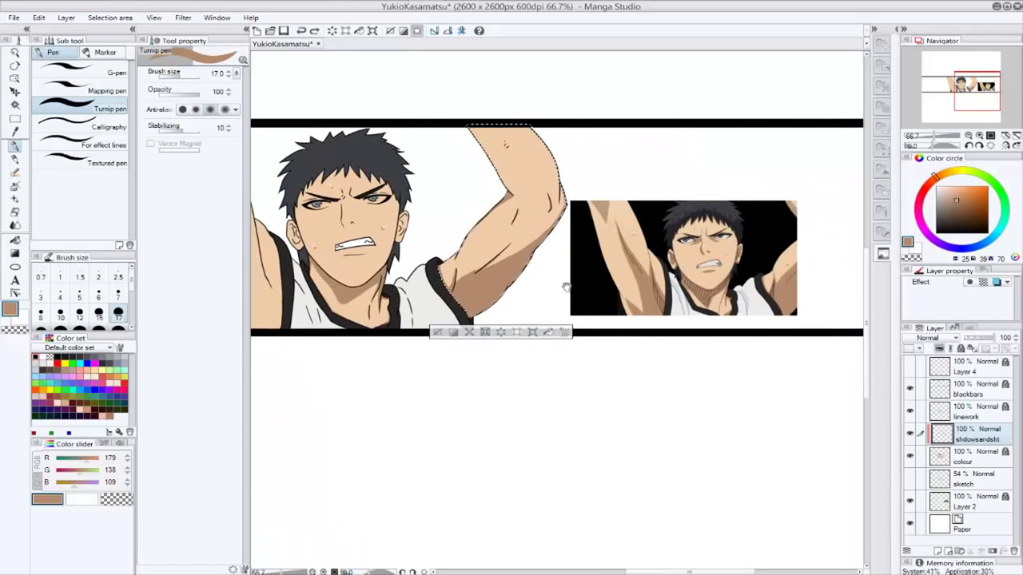
Paint brown shadow edges around the armpit line of the other raised arm with a size 8 pen.
{"action": "scroll", "coordinate": [566, 286], "scroll_direction": "up", "scroll_amount": 4}
{"action": "key", "text": "bracketleft"}
{"action": "key", "text": "bracketleft"}
{"action": "key", "text": "bracketleft"}
{"action": "key", "text": "bracketleft"}
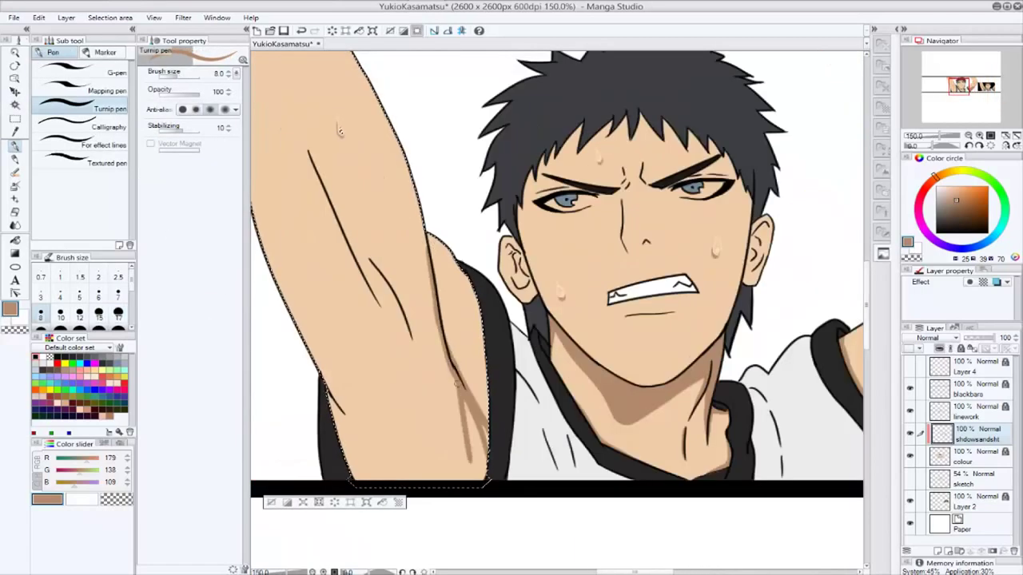
{"action": "left_click_drag", "start_coordinate": [457, 382], "coordinate": [483, 469]}
{"action": "scroll", "coordinate": [472, 429], "scroll_direction": "down", "scroll_amount": 2}
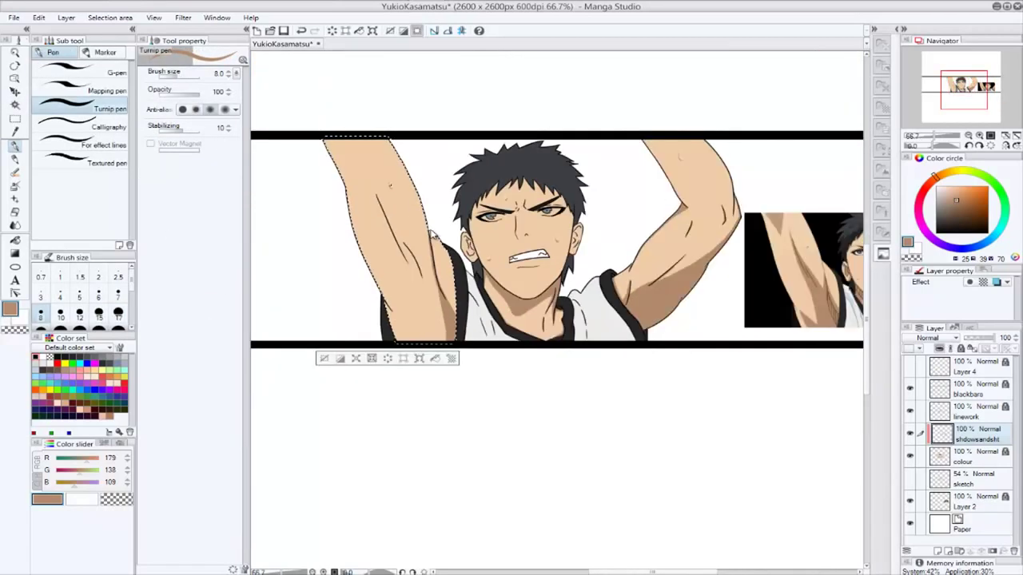
{"action": "scroll", "coordinate": [369, 163], "scroll_direction": "up", "scroll_amount": 1}
{"action": "scroll", "coordinate": [369, 164], "scroll_direction": "down", "scroll_amount": 1}
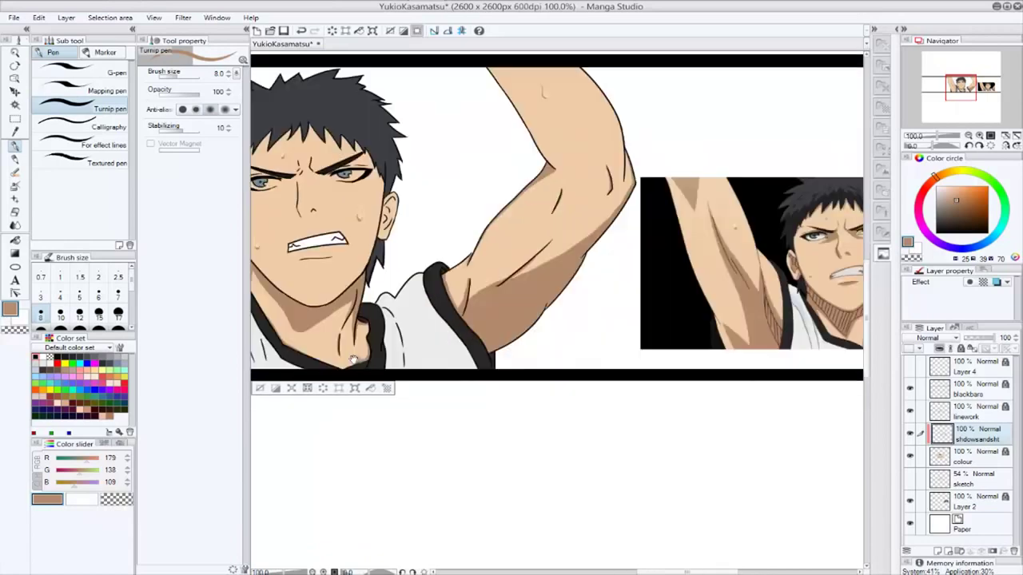
Fill the lower part of that arm with a brown shadow tapering up along the muscle lines, using a size 12 pen.
{"action": "key", "text": "bracketright"}
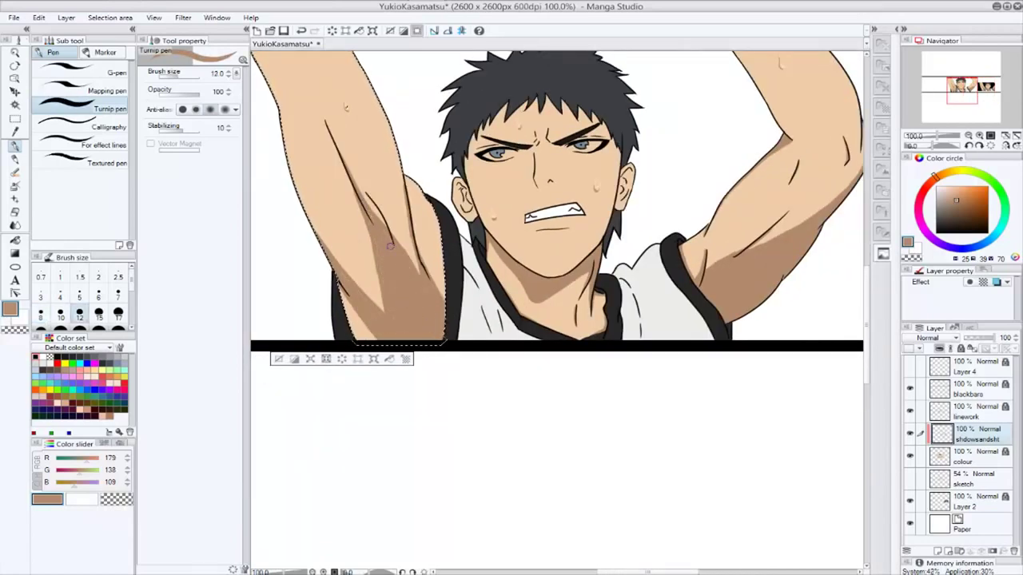
{"action": "scroll", "coordinate": [475, 372], "scroll_direction": "up", "scroll_amount": 1}
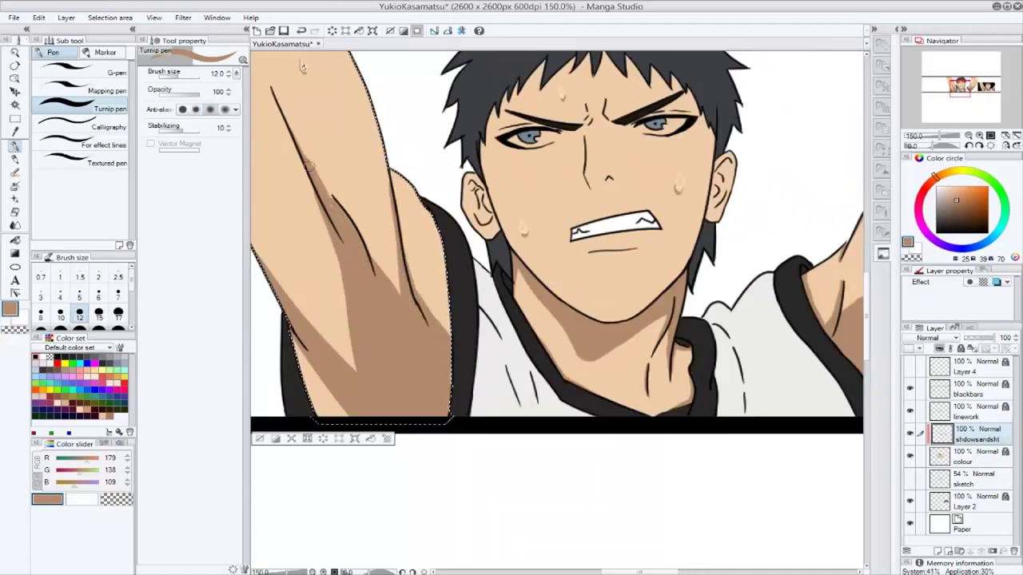
{"action": "scroll", "coordinate": [302, 67], "scroll_direction": "down", "scroll_amount": 1}
{"action": "scroll", "coordinate": [402, 271], "scroll_direction": "up", "scroll_amount": 1}
Refine the shadow along the arm's long muscle line and paint a brown wedge on the forearm with a size 5 pen.
{"action": "key", "text": "bracketleft"}
{"action": "key", "text": "bracketleft"}
{"action": "key", "text": "bracketleft"}
{"action": "key", "text": "bracketleft"}
{"action": "key", "text": "bracketleft"}
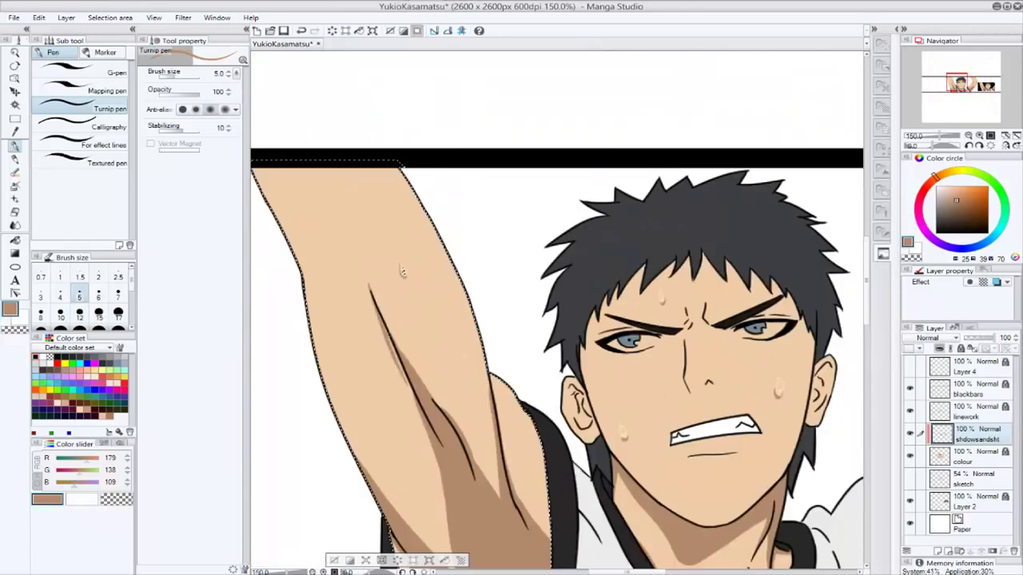
{"action": "left_click_drag", "start_coordinate": [370, 286], "coordinate": [379, 334]}
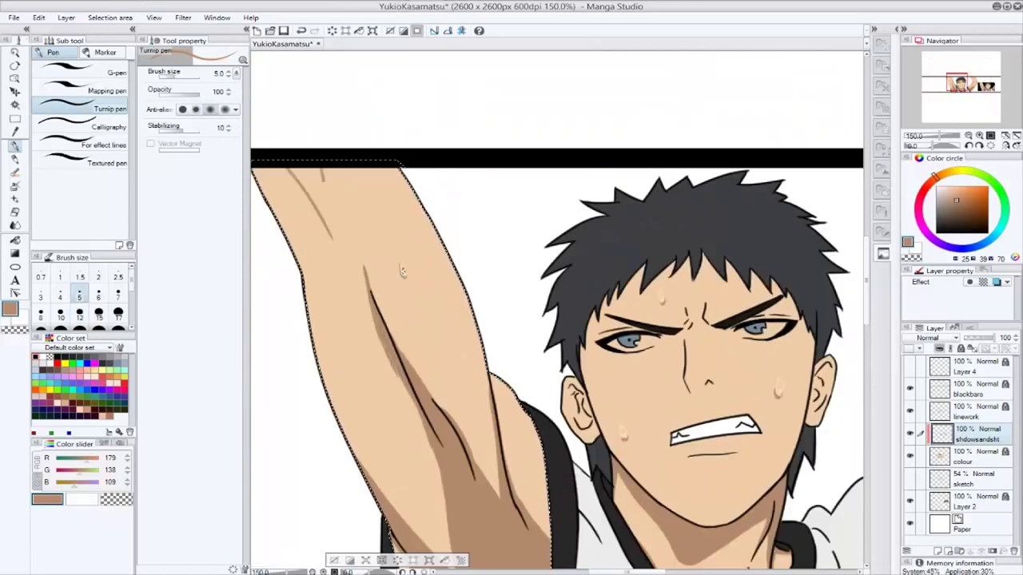
{"action": "left_click_drag", "start_coordinate": [331, 235], "coordinate": [295, 173]}
{"action": "scroll", "coordinate": [403, 271], "scroll_direction": "up", "scroll_amount": 2}
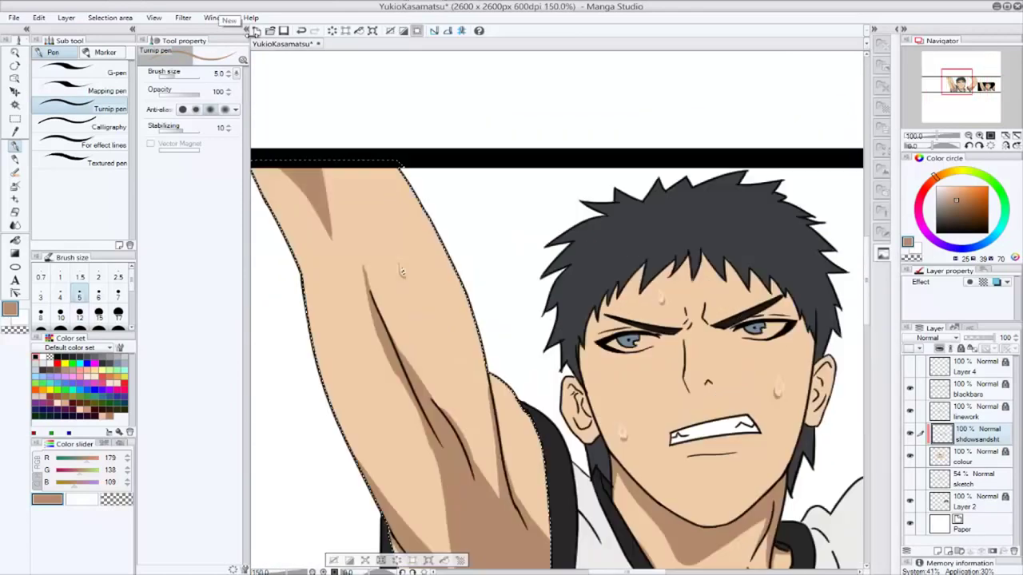
Clear the arm selection, then pick near-black (RGB 18, 16, 17) and set the pen to size 15 for the jersey trim.
{"action": "key", "text": "bracketright"}
{"action": "key", "text": "bracketright"}
{"action": "key", "text": "bracketright"}
{"action": "scroll", "coordinate": [544, 322], "scroll_direction": "down", "scroll_amount": 3}
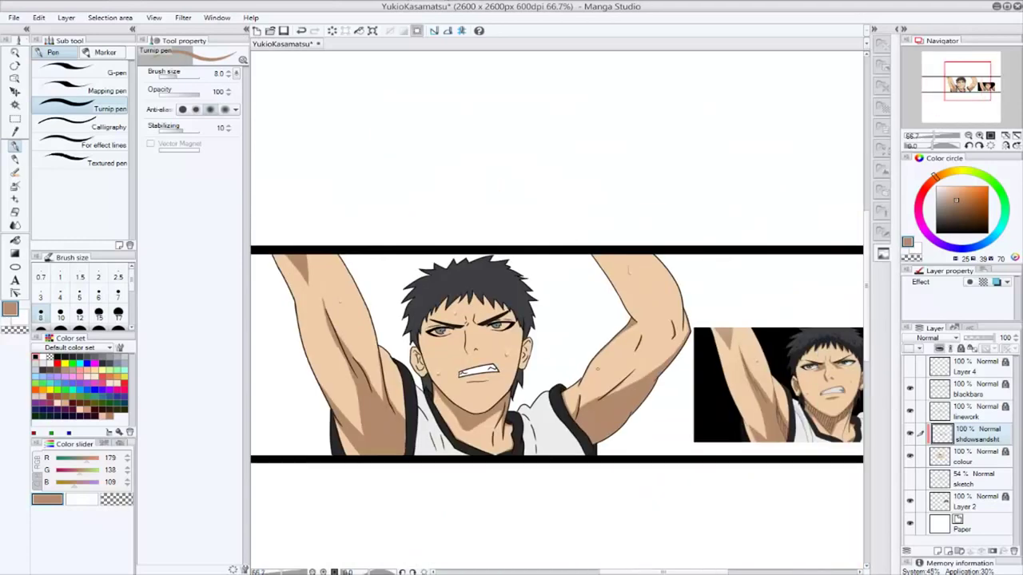
{"action": "scroll", "coordinate": [551, 328], "scroll_direction": "up", "scroll_amount": 1}
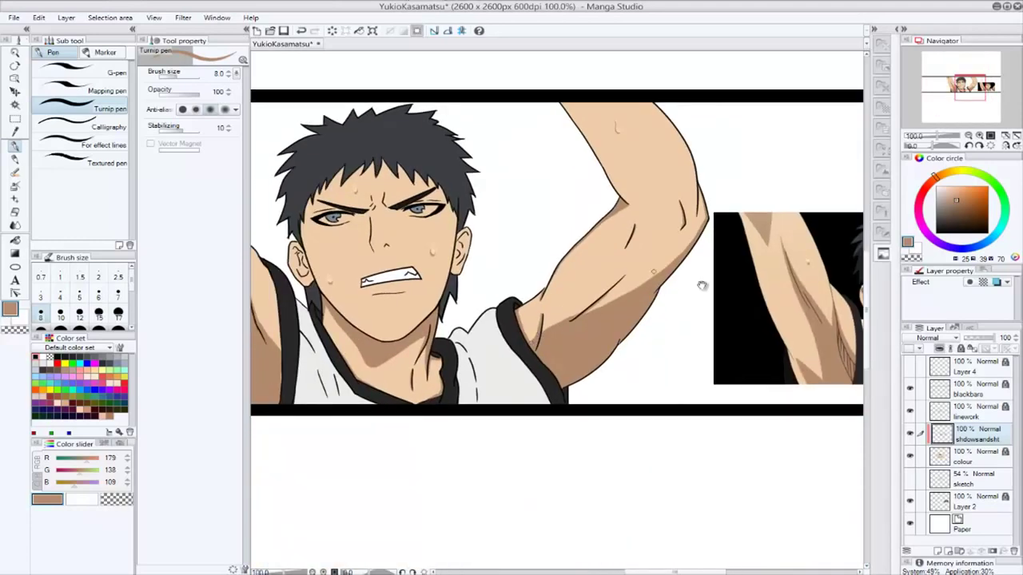
{"action": "mouse_move", "coordinate": [701, 286]}
{"action": "left_mouse_down"}
{"action": "mouse_move", "coordinate": [454, 281]}
{"action": "mouse_move", "coordinate": [671, 281]}
{"action": "left_mouse_up"}
{"action": "left_click", "coordinate": [671, 281], "text": "alt"}
{"action": "scroll", "coordinate": [414, 320], "scroll_direction": "up", "scroll_amount": 3}
{"action": "key", "text": "bracketright"}
{"action": "key", "text": "bracketright"}
{"action": "key", "text": "bracketright"}
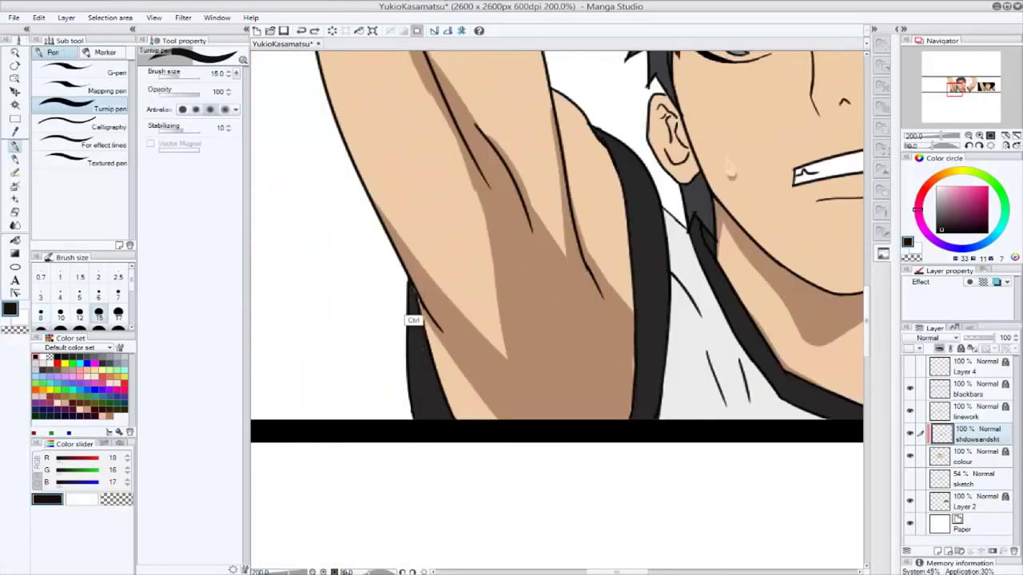
Select the hair and outline jagged dark shadows (RGB 34, 34, 37) over the side locks and fringe with a size 7 pen.
{"action": "scroll", "coordinate": [441, 424], "scroll_direction": "down", "scroll_amount": 2}
{"action": "scroll", "coordinate": [457, 282], "scroll_direction": "up", "scroll_amount": 1}
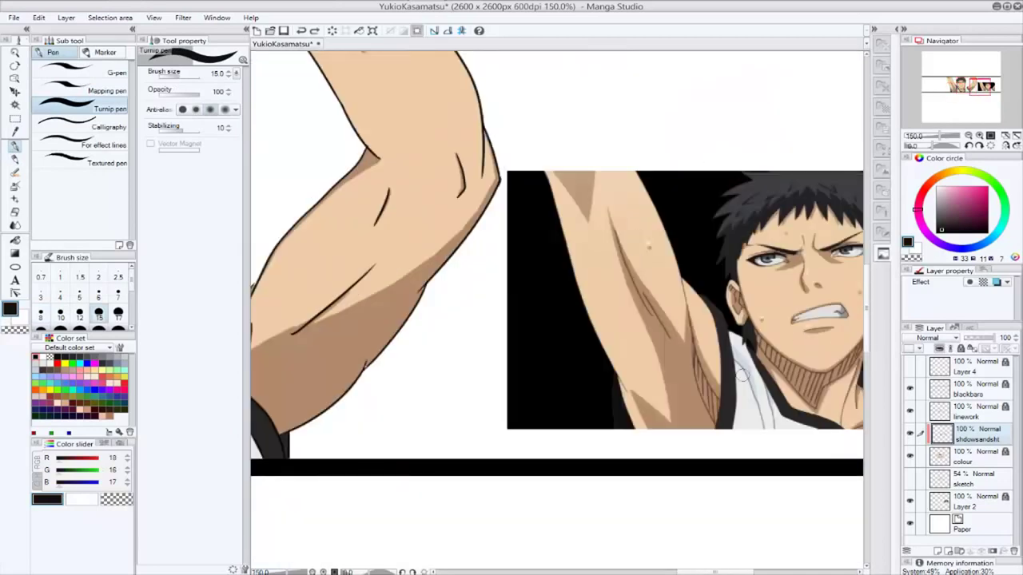
{"action": "key", "text": "w"}
{"action": "left_click", "coordinate": [541, 204]}
{"action": "key", "text": "p"}
{"action": "scroll", "coordinate": [541, 204], "scroll_direction": "up", "scroll_amount": 1}
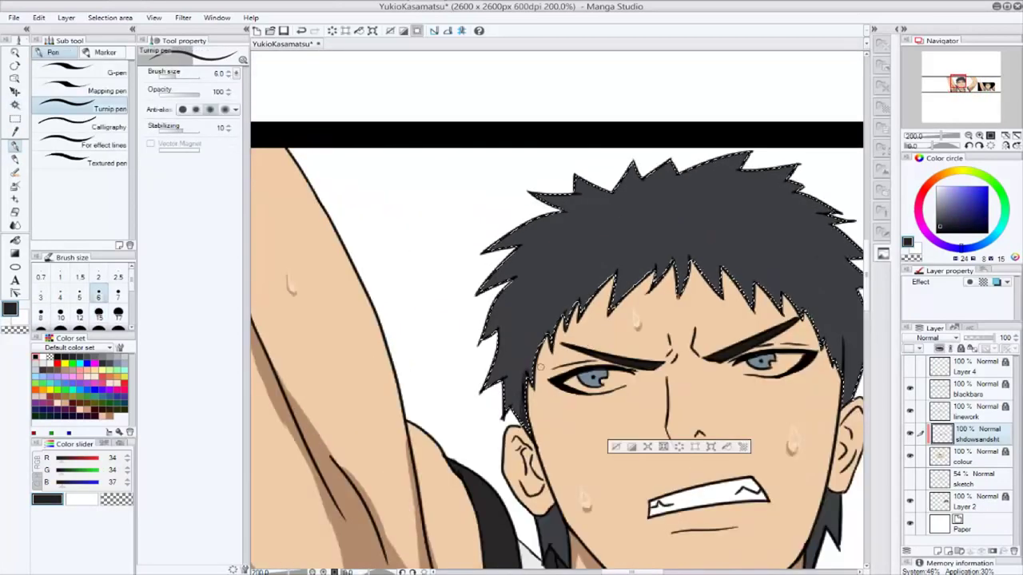
{"action": "mouse_move", "coordinate": [523, 404]}
{"action": "left_mouse_down"}
{"action": "mouse_move", "coordinate": [518, 376]}
{"action": "mouse_move", "coordinate": [531, 327]}
{"action": "left_mouse_up"}
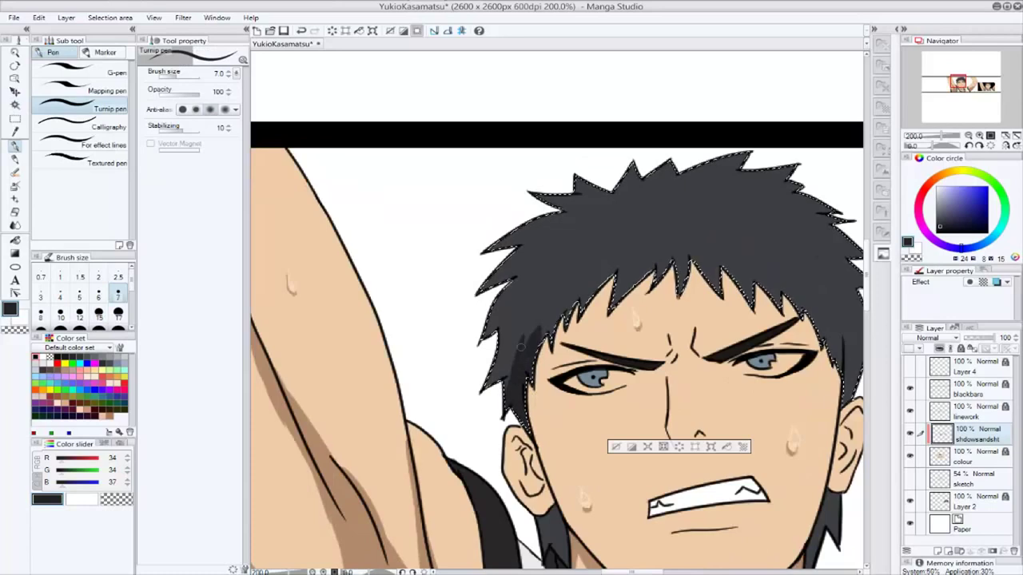
{"action": "left_click_drag", "start_coordinate": [505, 382], "coordinate": [497, 335]}
{"action": "mouse_move", "coordinate": [556, 310]}
{"action": "left_mouse_down"}
{"action": "mouse_move", "coordinate": [492, 355]}
{"action": "mouse_move", "coordinate": [408, 343]}
{"action": "mouse_move", "coordinate": [447, 528]}
{"action": "mouse_move", "coordinate": [549, 432]}
{"action": "mouse_move", "coordinate": [563, 352]}
{"action": "mouse_move", "coordinate": [648, 323]}
{"action": "mouse_move", "coordinate": [508, 320]}
{"action": "left_mouse_up"}
{"action": "mouse_move", "coordinate": [615, 308]}
{"action": "left_mouse_down"}
{"action": "mouse_move", "coordinate": [700, 361]}
{"action": "mouse_move", "coordinate": [718, 417]}
{"action": "mouse_move", "coordinate": [694, 363]}
{"action": "mouse_move", "coordinate": [585, 312]}
{"action": "mouse_move", "coordinate": [639, 336]}
{"action": "left_mouse_up"}
{"action": "scroll", "coordinate": [357, 328], "scroll_direction": "down", "scroll_amount": 3}
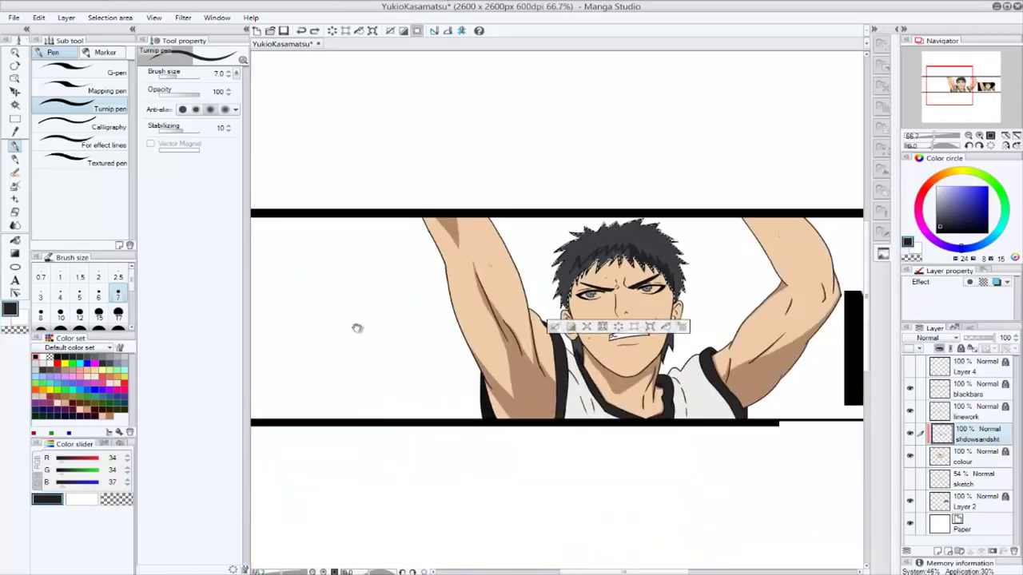
Undo the last hair stroke and fill the jagged shadow band above the fringe with the dark colour.
{"action": "scroll", "coordinate": [506, 311], "scroll_direction": "up", "scroll_amount": 3}
{"action": "key", "text": "ctrl+z"}
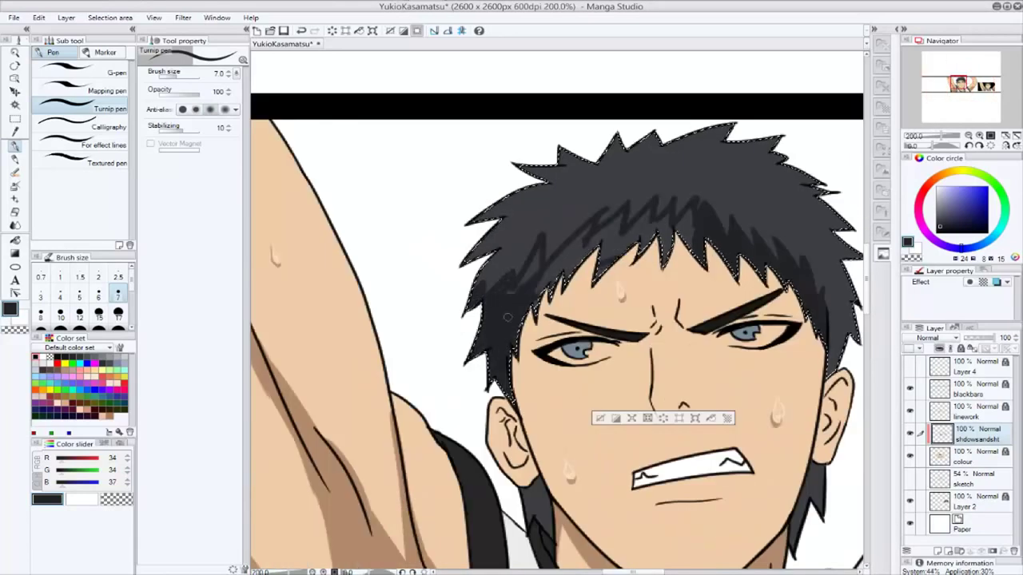
{"action": "mouse_move", "coordinate": [640, 238]}
{"action": "left_mouse_down"}
{"action": "mouse_move", "coordinate": [512, 256]}
{"action": "mouse_move", "coordinate": [527, 272]}
{"action": "mouse_move", "coordinate": [559, 208]}
{"action": "mouse_move", "coordinate": [623, 240]}
{"action": "left_mouse_up"}
{"action": "scroll", "coordinate": [694, 244], "scroll_direction": "up", "scroll_amount": 2}
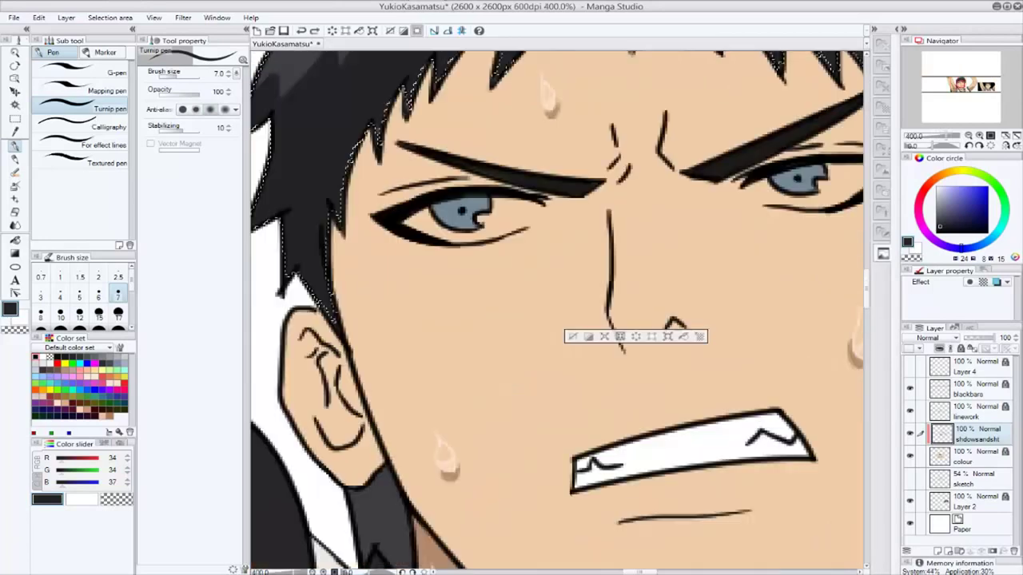
{"action": "left_click_drag", "start_coordinate": [320, 80], "coordinate": [467, 492]}
{"action": "mouse_move", "coordinate": [415, 316]}
{"action": "left_mouse_down"}
{"action": "mouse_move", "coordinate": [415, 237]}
{"action": "mouse_move", "coordinate": [434, 296]}
{"action": "mouse_move", "coordinate": [391, 296]}
{"action": "left_mouse_up"}
{"action": "left_click_drag", "start_coordinate": [724, 211], "coordinate": [457, 290]}
Continue the dark hair shadow down the temple to the ear nearest the reference image with a size 6 pen.
{"action": "key", "text": "bracketleft"}
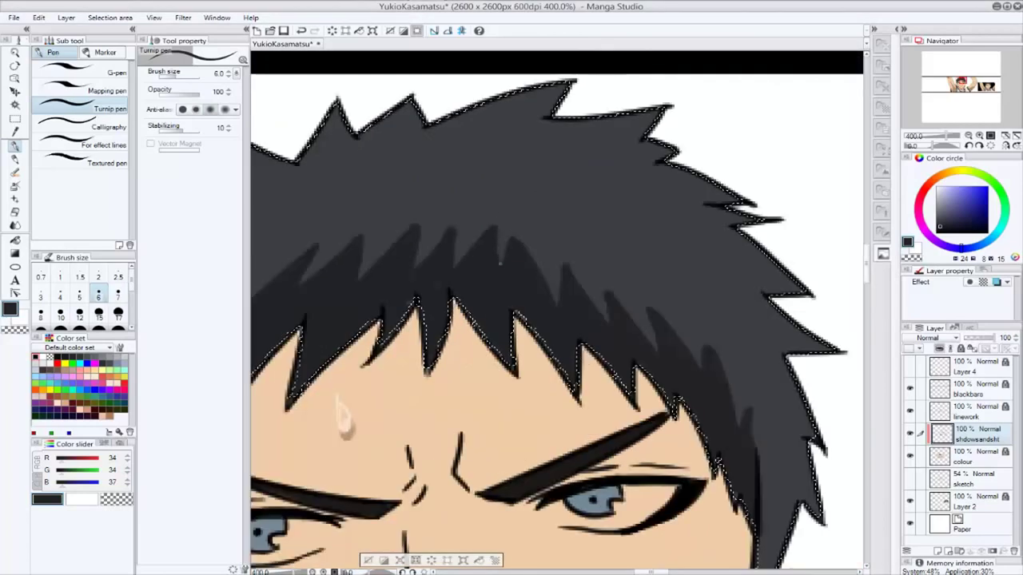
{"action": "scroll", "coordinate": [500, 263], "scroll_direction": "down", "scroll_amount": 2}
{"action": "scroll", "coordinate": [444, 265], "scroll_direction": "up", "scroll_amount": 2}
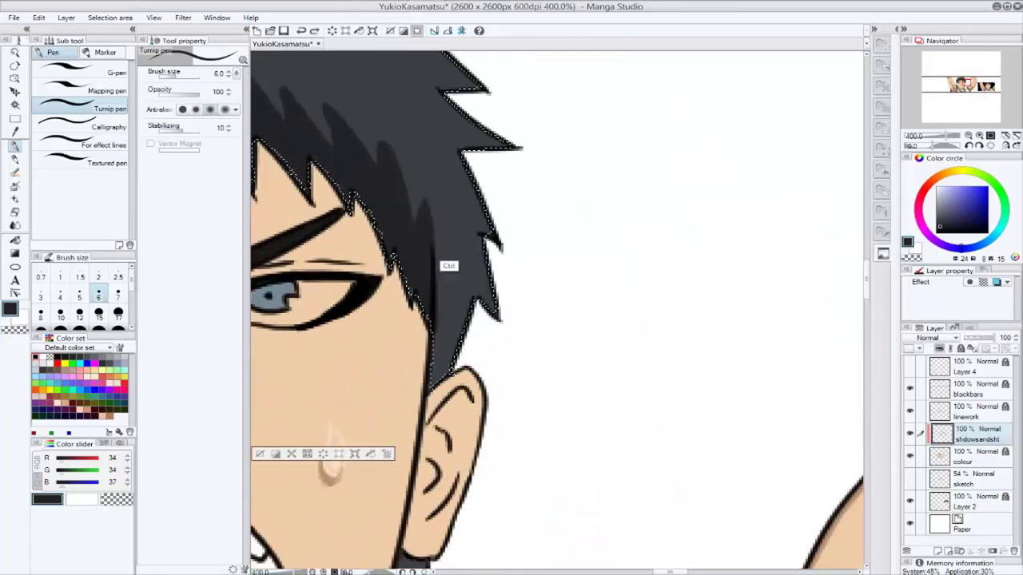
{"action": "mouse_move", "coordinate": [459, 240]}
{"action": "left_mouse_down"}
{"action": "mouse_move", "coordinate": [448, 304]}
{"action": "mouse_move", "coordinate": [455, 344]}
{"action": "mouse_move", "coordinate": [528, 112]}
{"action": "left_mouse_up"}
Fill the locks below both ears with dark hair shadow (RGB 34, 34, 37) and add jagged shadow tips above the temple nearest the reference image.
{"action": "left_click_drag", "start_coordinate": [479, 447], "coordinate": [504, 351]}
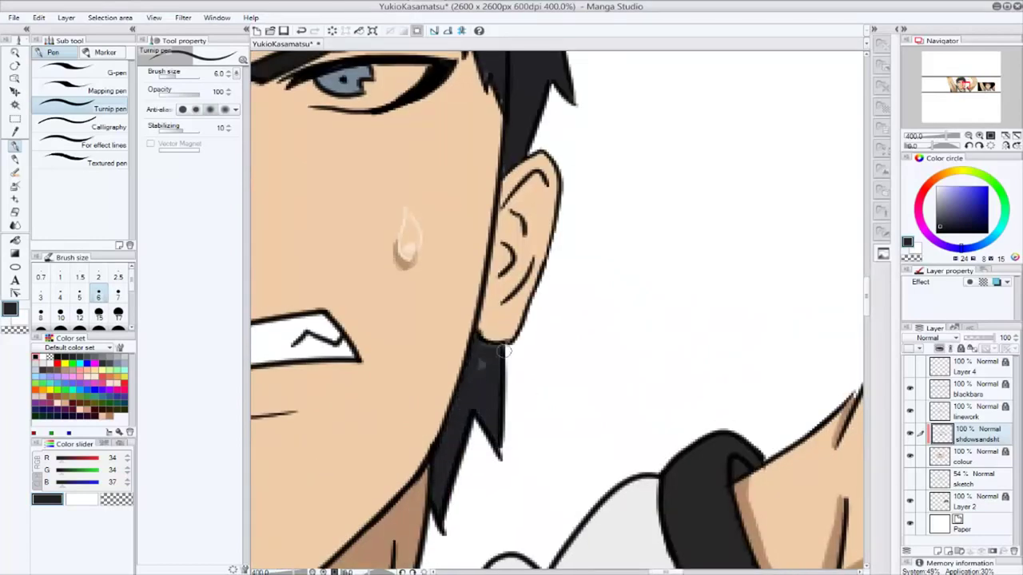
{"action": "scroll", "coordinate": [504, 351], "scroll_direction": "down", "scroll_amount": 2}
{"action": "scroll", "coordinate": [466, 349], "scroll_direction": "up", "scroll_amount": 2}
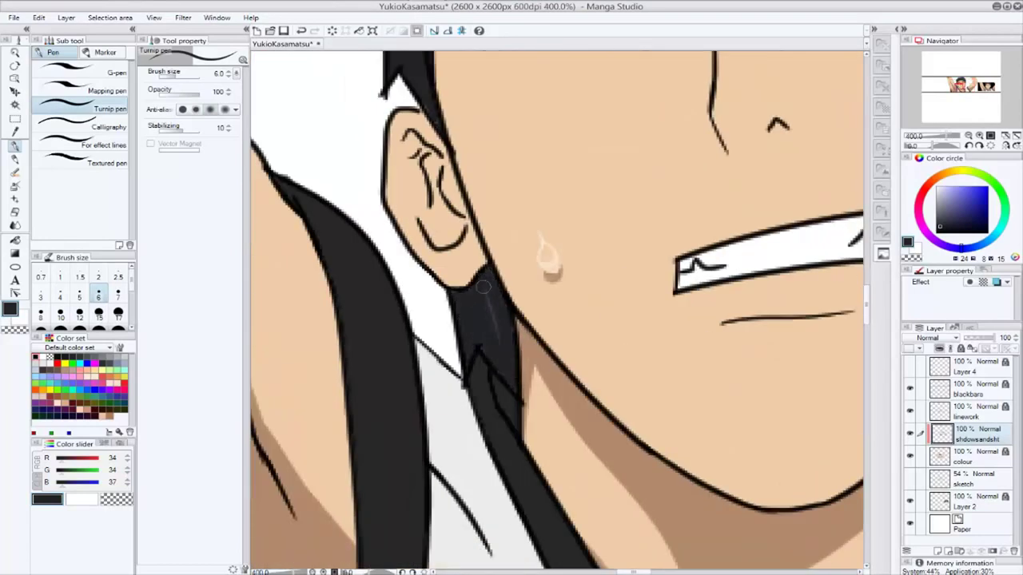
{"action": "scroll", "coordinate": [483, 287], "scroll_direction": "down", "scroll_amount": 2}
{"action": "scroll", "coordinate": [470, 364], "scroll_direction": "up", "scroll_amount": 2}
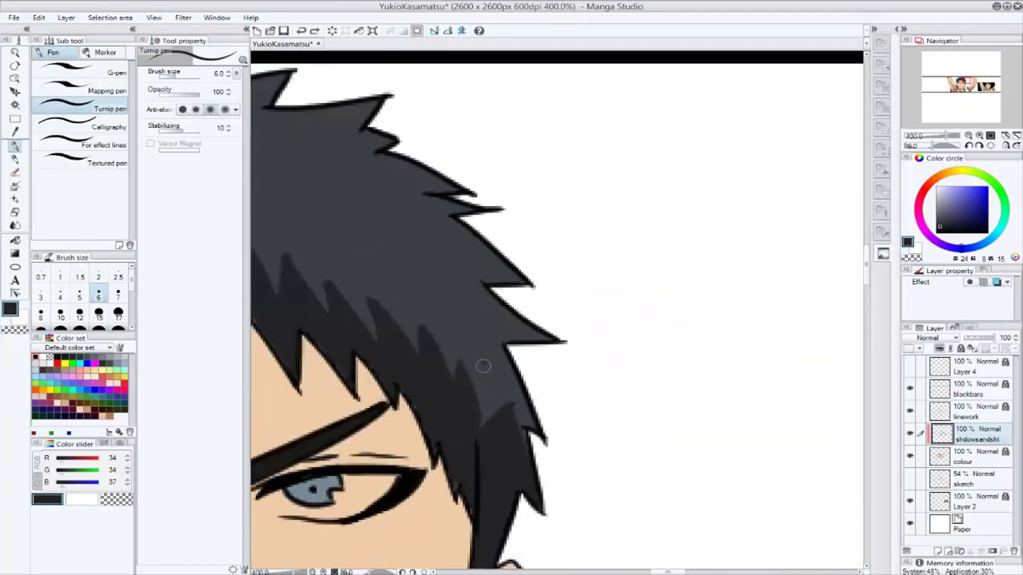
{"action": "left_click_drag", "start_coordinate": [358, 293], "coordinate": [479, 303]}
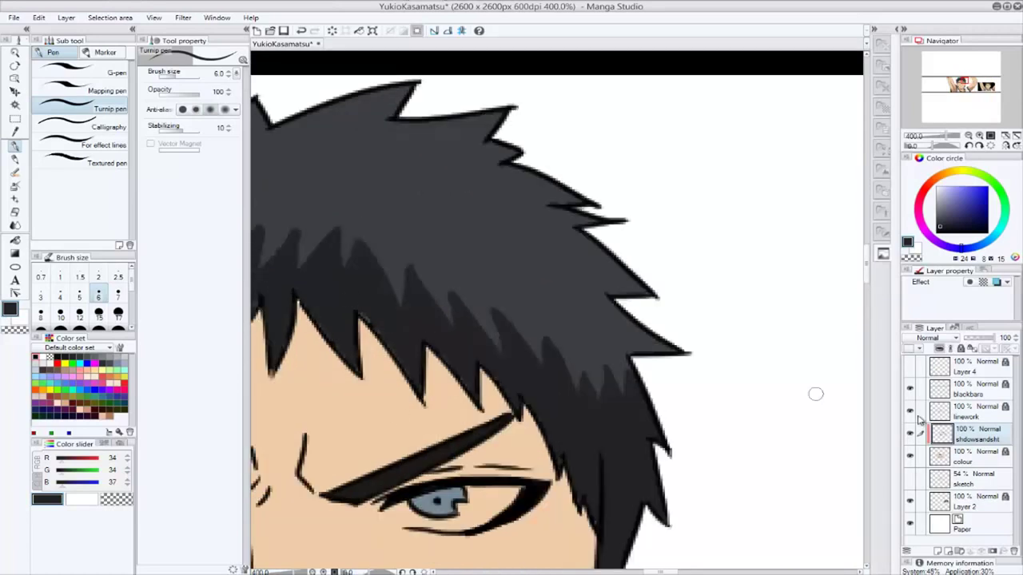
Touch up the base hair along the fringe and side locks on the colour layer with the dark shade (RGB 34, 34, 37).
{"action": "left_click", "coordinate": [963, 456]}
{"action": "left_click_drag", "start_coordinate": [580, 492], "coordinate": [728, 408]}
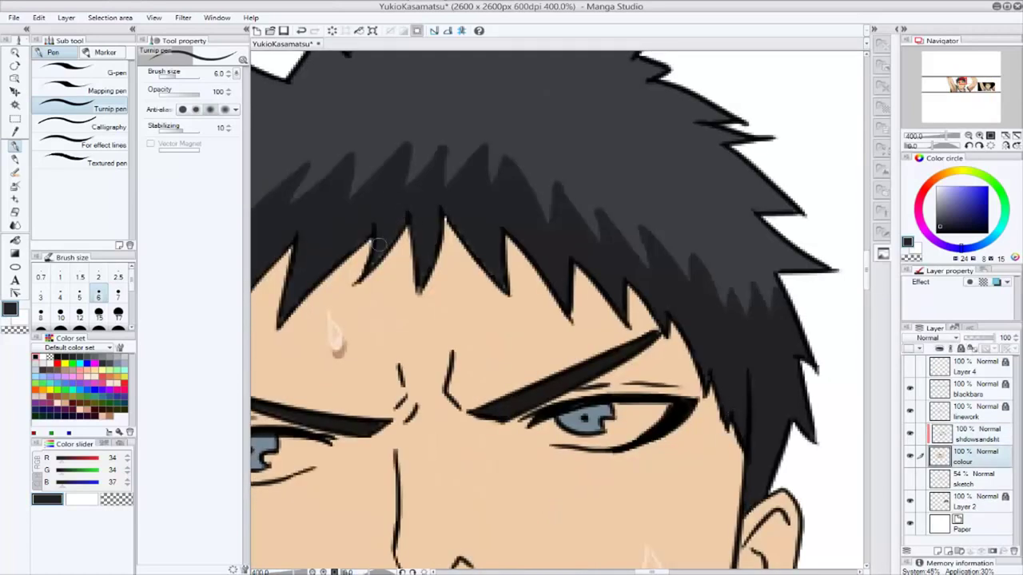
{"action": "left_click_drag", "start_coordinate": [286, 256], "coordinate": [550, 216]}
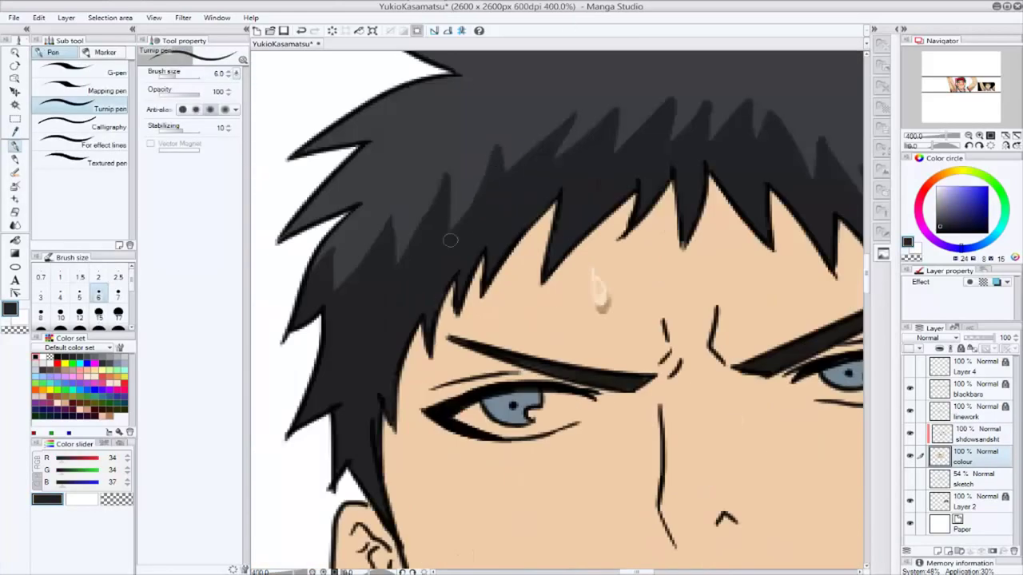
{"action": "scroll", "coordinate": [449, 240], "scroll_direction": "down", "scroll_amount": 5}
Select the face skin and paint skin shadow (RGB 179, 138, 109) beneath the fringe on the shdowsandsht layer, from the far temple to mid-forehead.
{"action": "scroll", "coordinate": [485, 240], "scroll_direction": "up", "scroll_amount": 3}
{"action": "left_click", "coordinate": [661, 423], "text": "alt"}
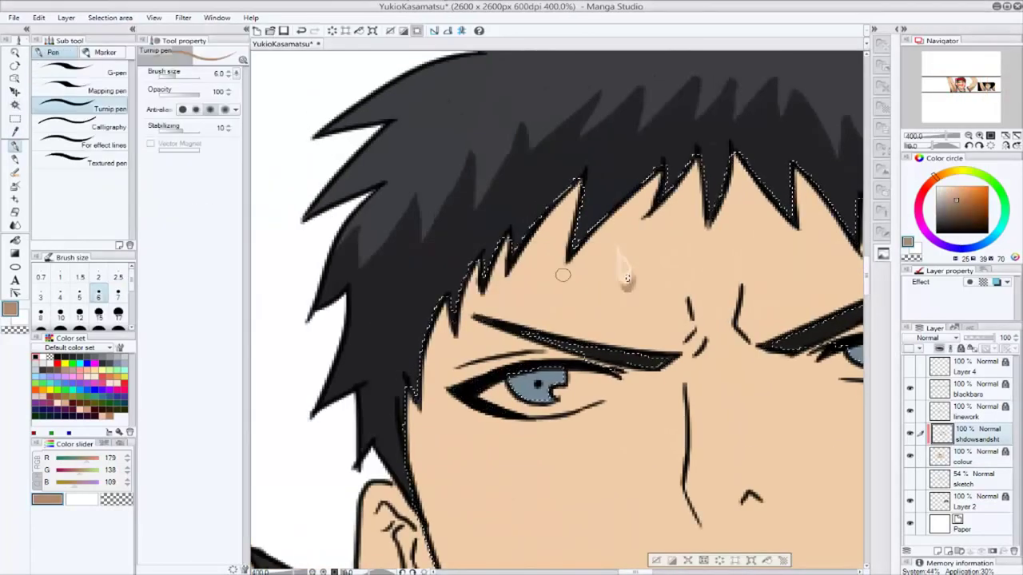
{"action": "mouse_move", "coordinate": [576, 206]}
{"action": "left_mouse_down"}
{"action": "mouse_move", "coordinate": [543, 249]}
{"action": "mouse_move", "coordinate": [484, 280]}
{"action": "left_mouse_up"}
{"action": "mouse_move", "coordinate": [443, 313]}
{"action": "left_mouse_down"}
{"action": "mouse_move", "coordinate": [416, 391]}
{"action": "mouse_move", "coordinate": [405, 487]}
{"action": "left_mouse_up"}
{"action": "left_click_drag", "start_coordinate": [703, 158], "coordinate": [642, 208]}
{"action": "left_click_drag", "start_coordinate": [730, 184], "coordinate": [555, 193]}
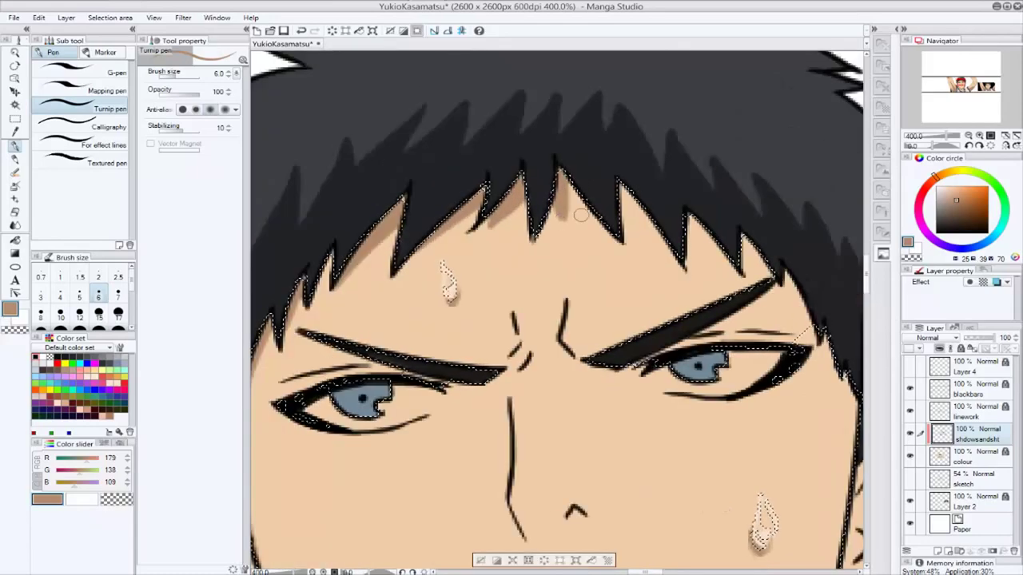
Continue the skin shadow beneath the remaining fringe spikes and down the temple nearest the reference image.
{"action": "left_click_drag", "start_coordinate": [805, 297], "coordinate": [637, 186]}
{"action": "left_click", "coordinate": [637, 185], "text": "alt"}
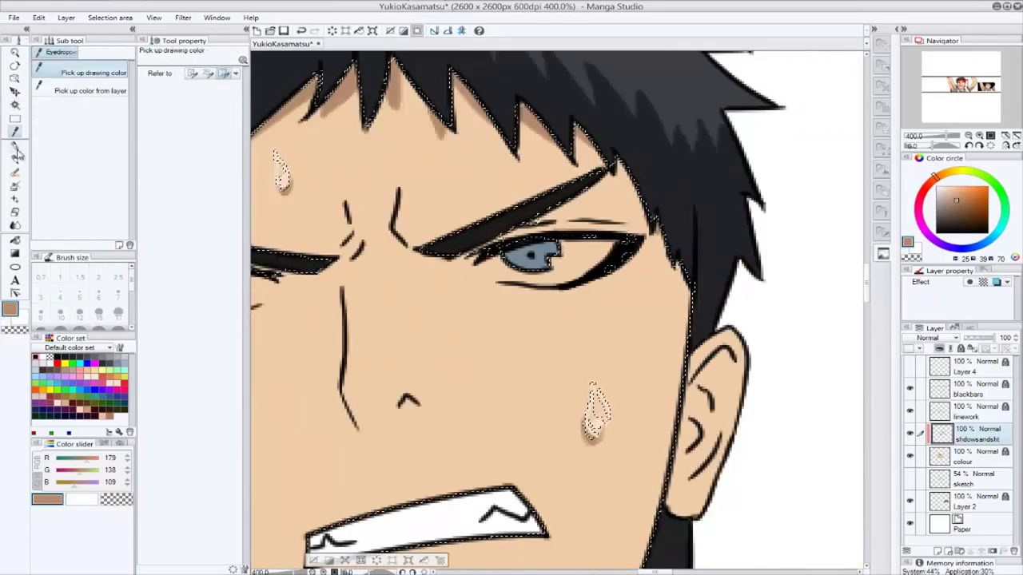
{"action": "left_click_drag", "start_coordinate": [664, 227], "coordinate": [696, 351]}
{"action": "mouse_move", "coordinate": [583, 136]}
{"action": "left_mouse_down"}
{"action": "mouse_move", "coordinate": [447, 340]}
{"action": "mouse_move", "coordinate": [667, 364]}
{"action": "left_mouse_up"}
Colour the whites of both eyes pure white on the colour layer, finishing with a size 7 Lighter pencil.
{"action": "key", "text": "alt+bracketleft"}
{"action": "mouse_move", "coordinate": [220, 396]}
{"action": "left_mouse_down"}
{"action": "mouse_move", "coordinate": [436, 303]}
{"action": "mouse_move", "coordinate": [386, 162]}
{"action": "left_mouse_up"}
{"action": "left_click", "coordinate": [392, 294], "text": "alt"}
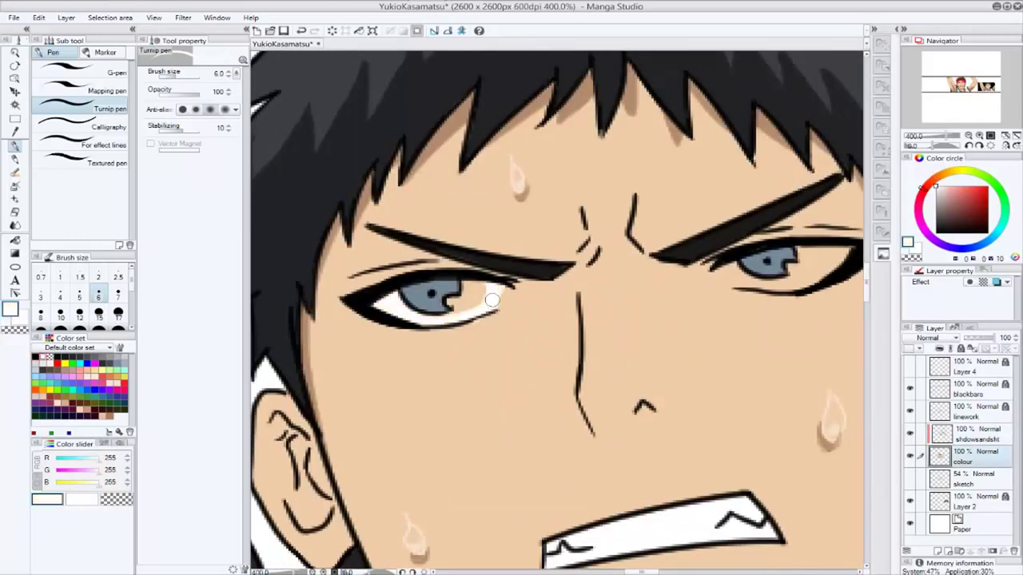
{"action": "key", "text": "p"}
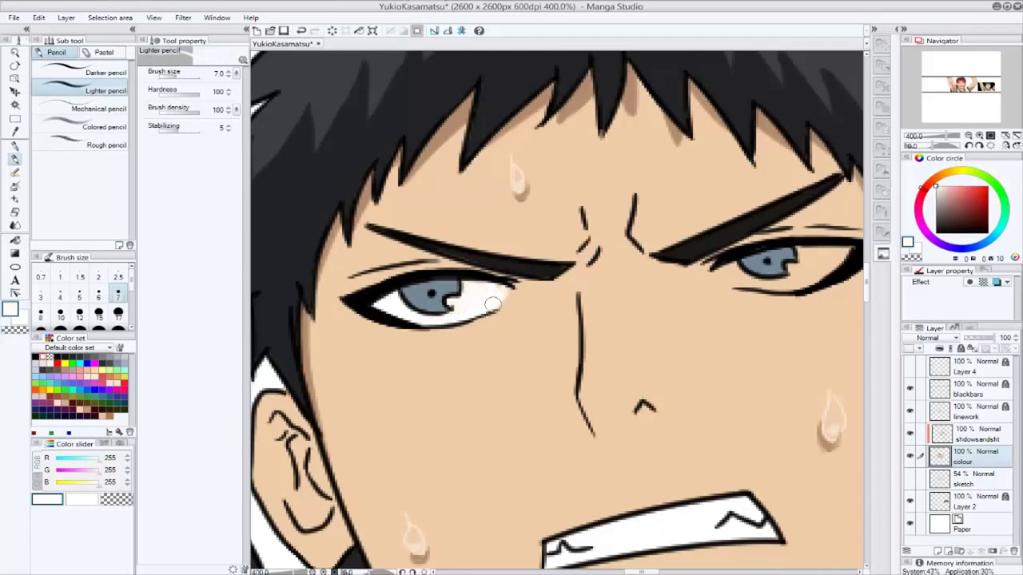
{"action": "left_click_drag", "start_coordinate": [736, 288], "coordinate": [521, 303]}
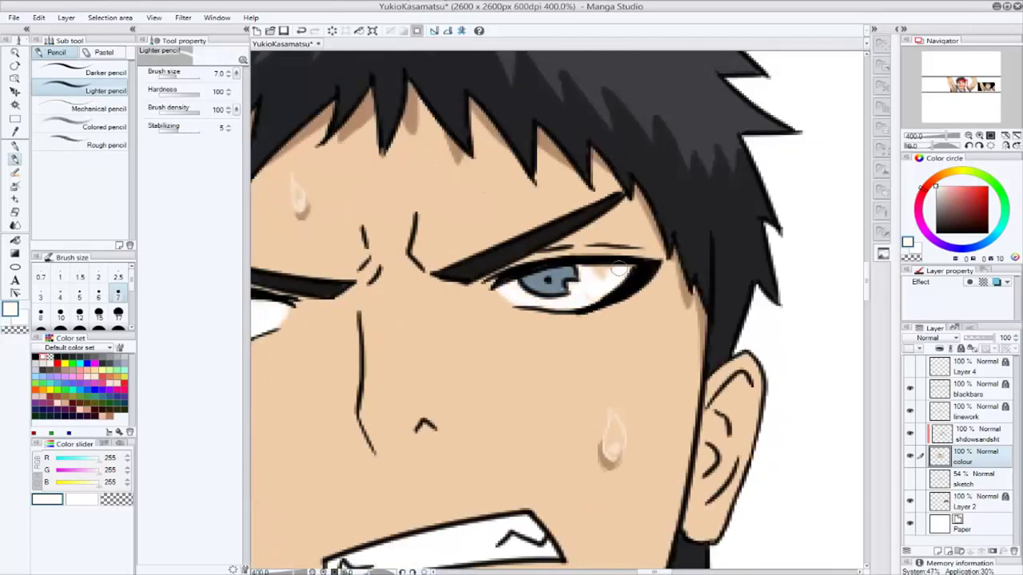
{"action": "scroll", "coordinate": [620, 270], "scroll_direction": "down", "scroll_amount": 5}
{"action": "scroll", "coordinate": [559, 304], "scroll_direction": "up", "scroll_amount": 5}
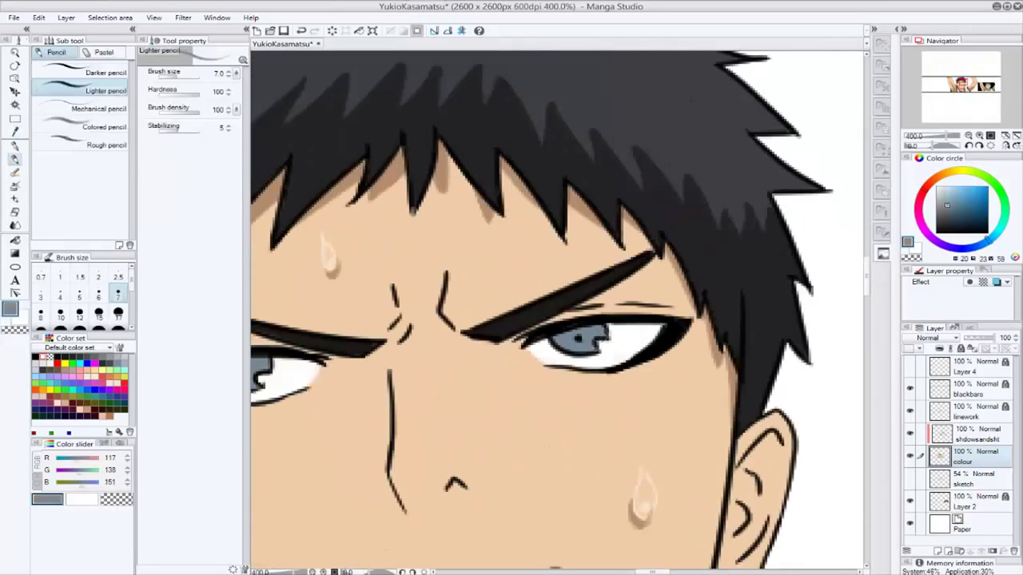
On the shdowsandsht layer, shade the irises dark blue-grey (RGB 61, 76, 86) and the upper eye whites grey (RGB 179, 179, 179).
{"action": "key", "text": "p"}
{"action": "scroll", "coordinate": [485, 255], "scroll_direction": "down", "scroll_amount": 5}
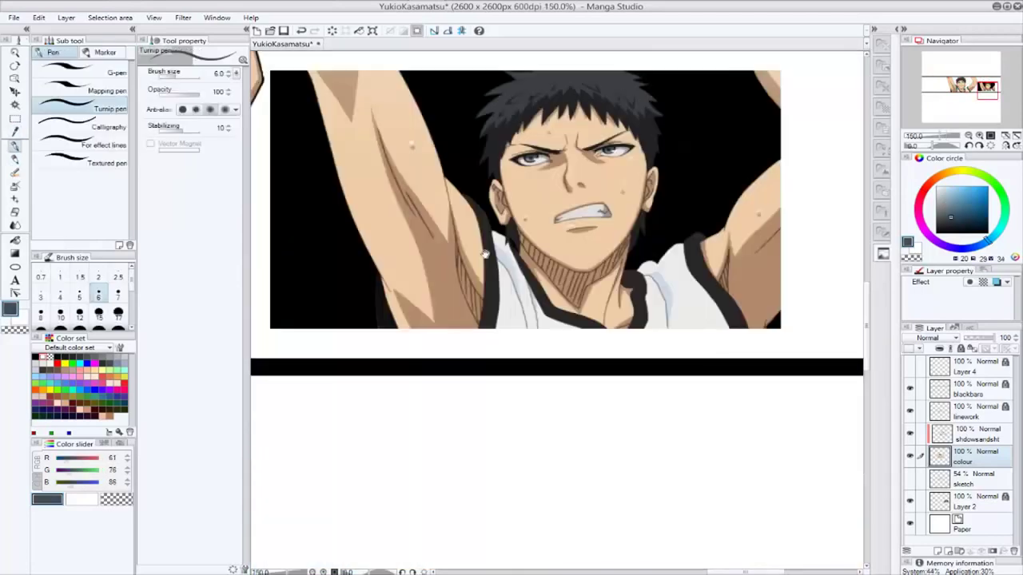
{"action": "scroll", "coordinate": [486, 255], "scroll_direction": "up", "scroll_amount": 5}
{"action": "key", "text": "alt+]"}
{"action": "scroll", "coordinate": [589, 398], "scroll_direction": "down", "scroll_amount": 2}
{"action": "scroll", "coordinate": [404, 405], "scroll_direction": "up", "scroll_amount": 2}
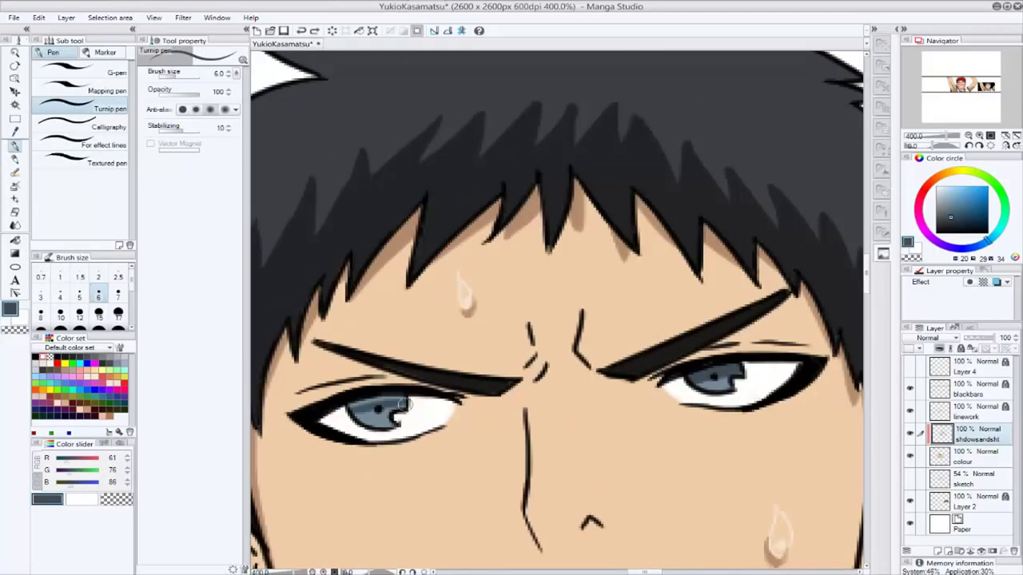
{"action": "left_click", "coordinate": [308, 392], "text": "alt"}
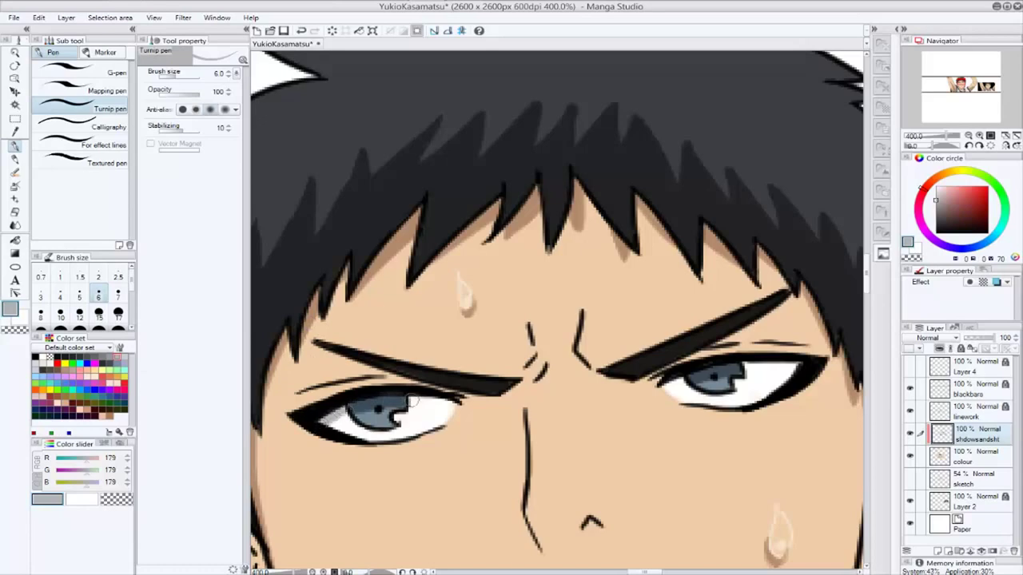
{"action": "scroll", "coordinate": [577, 354], "scroll_direction": "right", "scroll_amount": 3}
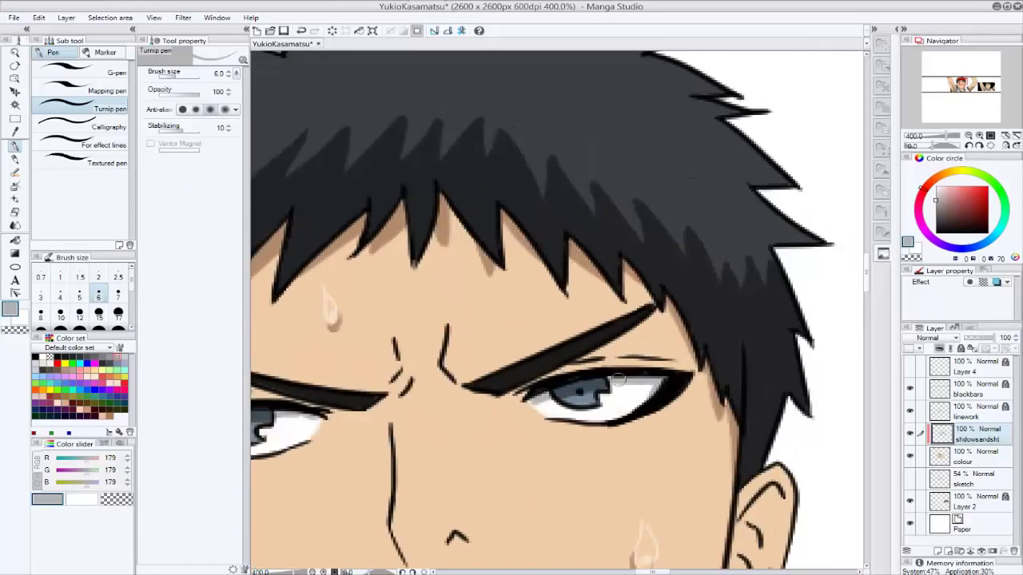
Paint skin shadow (RGB 179, 138, 109) along the side of the nose bridge and around the nostril mark.
{"action": "scroll", "coordinate": [618, 381], "scroll_direction": "down", "scroll_amount": 5}
{"action": "scroll", "coordinate": [388, 239], "scroll_direction": "up", "scroll_amount": 6}
{"action": "left_click_drag", "start_coordinate": [385, 207], "coordinate": [382, 313]}
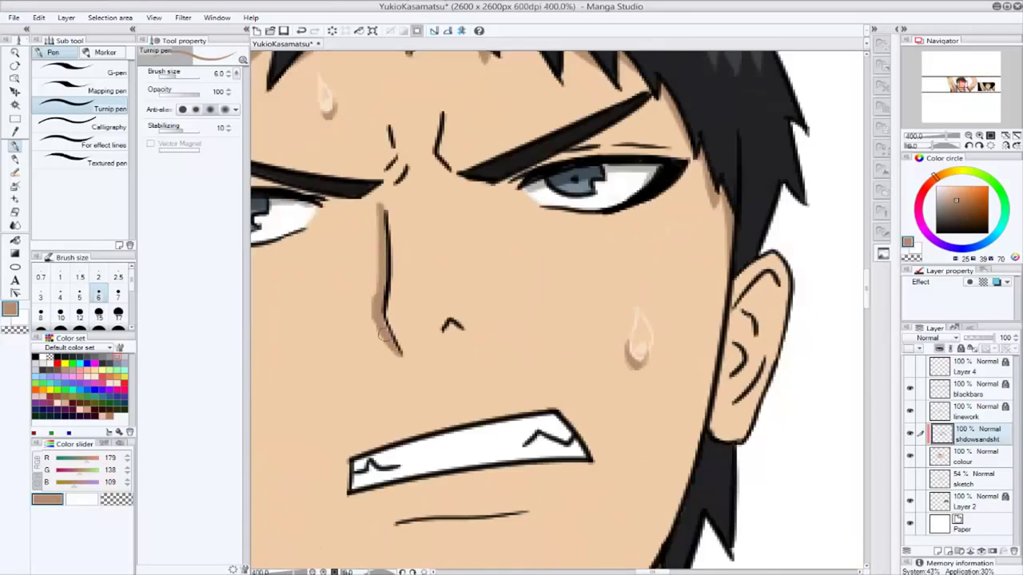
{"action": "scroll", "coordinate": [384, 207], "scroll_direction": "down", "scroll_amount": 5}
{"action": "scroll", "coordinate": [665, 247], "scroll_direction": "up", "scroll_amount": 5}
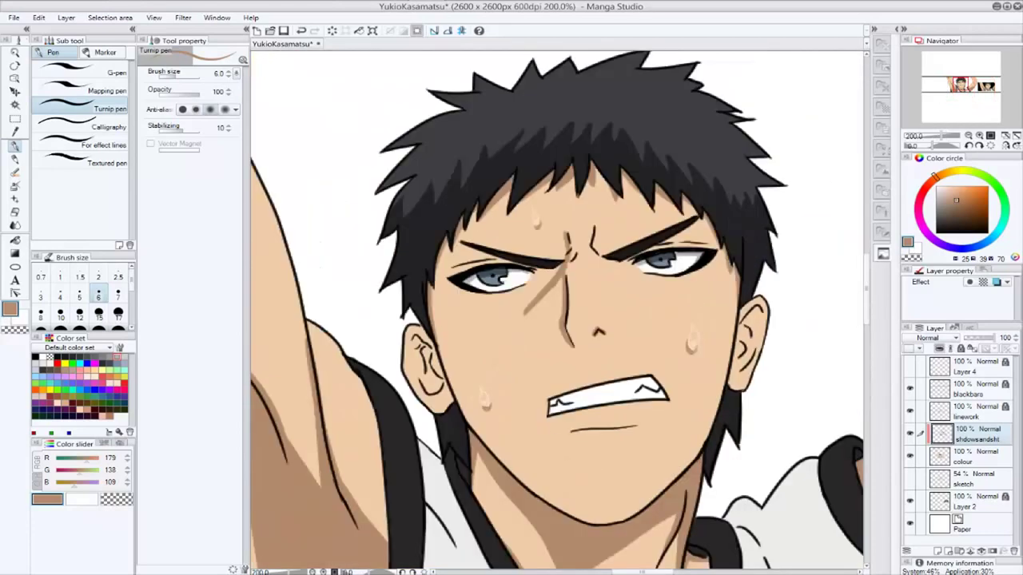
{"action": "mouse_move", "coordinate": [666, 246]}
{"action": "left_mouse_down"}
{"action": "mouse_move", "coordinate": [545, 279]}
{"action": "mouse_move", "coordinate": [605, 246]}
{"action": "left_mouse_up"}
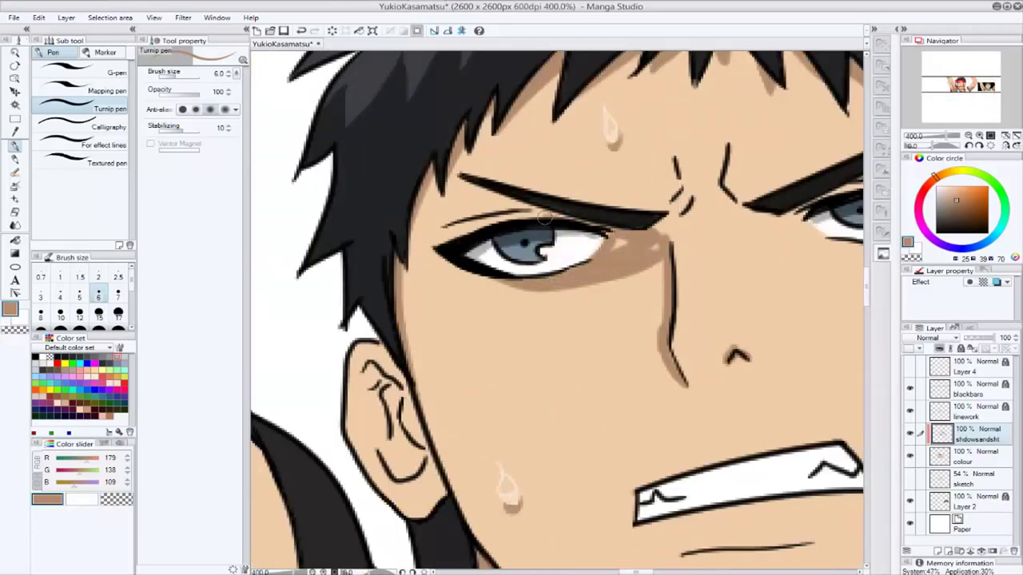
{"action": "scroll", "coordinate": [590, 278], "scroll_direction": "down", "scroll_amount": 5}
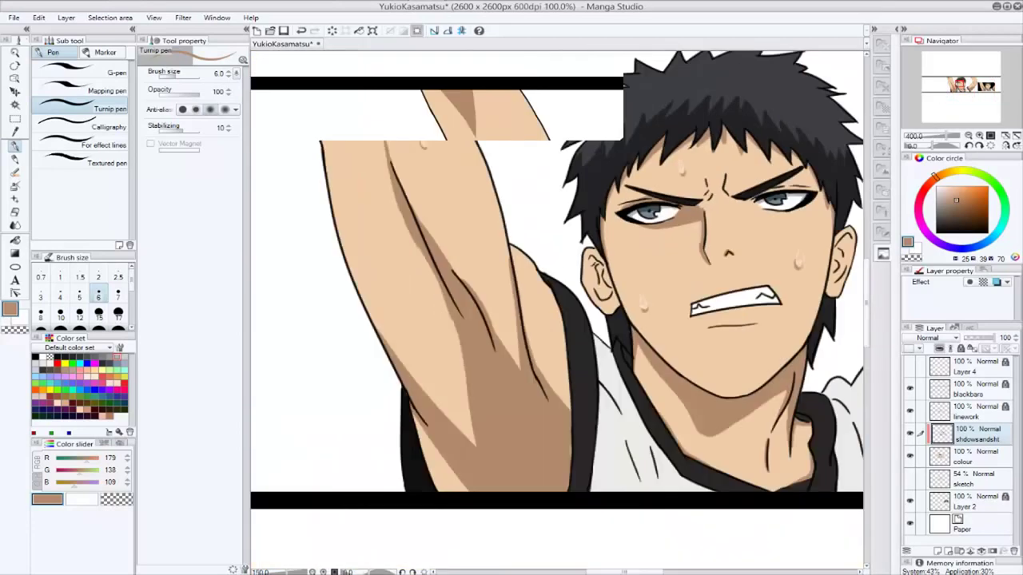
{"action": "scroll", "coordinate": [562, 240], "scroll_direction": "up", "scroll_amount": 5}
{"action": "key", "text": "ctrl+z"}
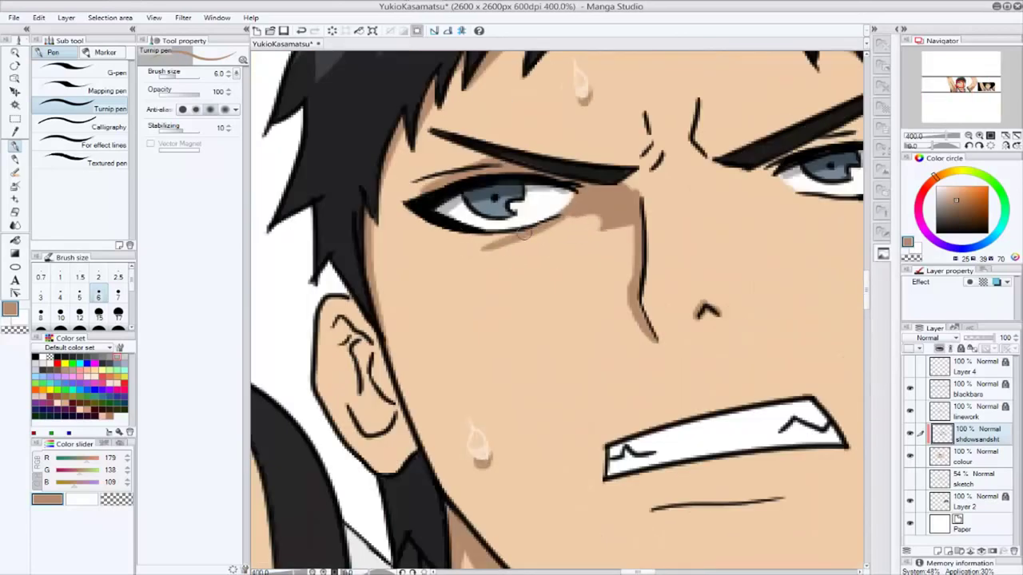
{"action": "mouse_move", "coordinate": [523, 233]}
{"action": "left_mouse_down"}
{"action": "mouse_move", "coordinate": [576, 222]}
{"action": "mouse_move", "coordinate": [531, 256]}
{"action": "left_mouse_up"}
{"action": "scroll", "coordinate": [531, 256], "scroll_direction": "down", "scroll_amount": 5}
{"action": "scroll", "coordinate": [555, 246], "scroll_direction": "up", "scroll_amount": 5}
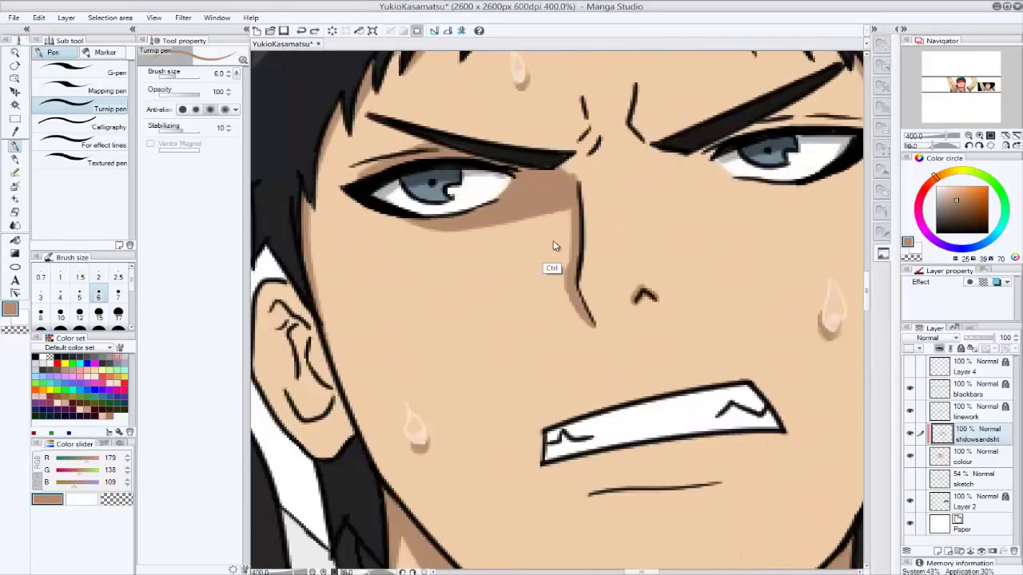
{"action": "key", "text": "ctrl+z"}
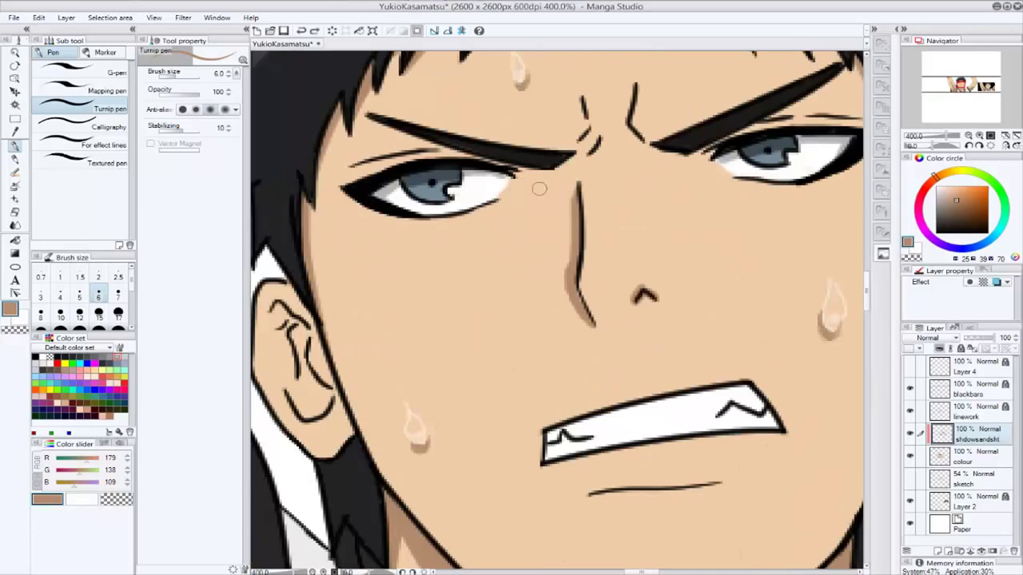
Paint a tapered skin shadow from the nose bridge across the area beneath the eye farther from the reference image.
{"action": "mouse_move", "coordinate": [539, 189]}
{"action": "left_mouse_down"}
{"action": "mouse_move", "coordinate": [542, 176]}
{"action": "mouse_move", "coordinate": [552, 204]}
{"action": "left_mouse_up"}
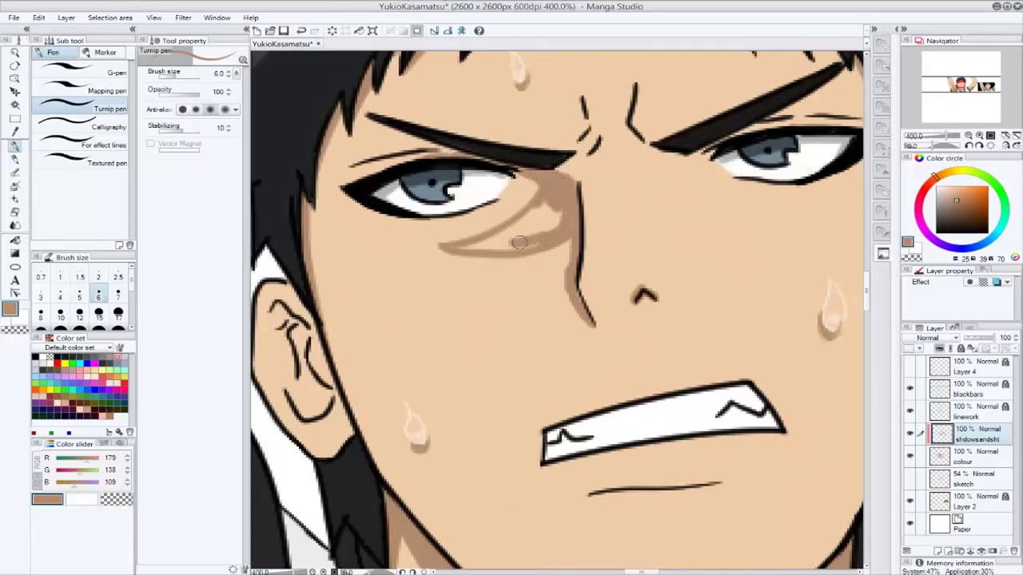
{"action": "left_click_drag", "start_coordinate": [520, 242], "coordinate": [538, 215]}
{"action": "scroll", "coordinate": [475, 215], "scroll_direction": "up", "scroll_amount": 2}
{"action": "mouse_move", "coordinate": [544, 160]}
{"action": "left_mouse_down"}
{"action": "mouse_move", "coordinate": [452, 266]}
{"action": "mouse_move", "coordinate": [538, 219]}
{"action": "mouse_move", "coordinate": [511, 232]}
{"action": "left_mouse_up"}
{"action": "scroll", "coordinate": [617, 234], "scroll_direction": "down", "scroll_amount": 2}
{"action": "scroll", "coordinate": [458, 170], "scroll_direction": "up", "scroll_amount": 2}
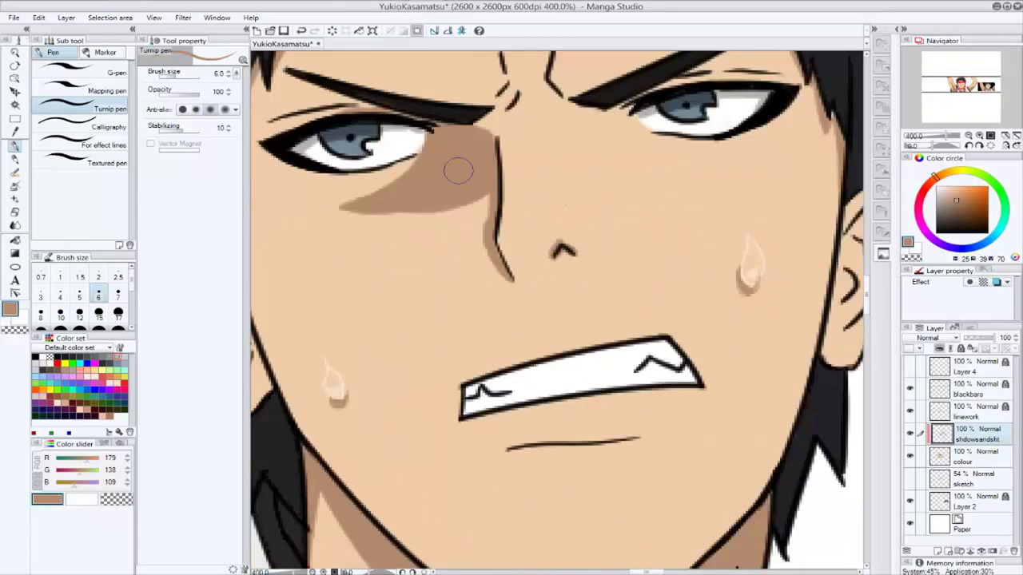
Paint a matching curved shadow beneath the other eye and shade the frown creases between the eyebrows.
{"action": "mouse_move", "coordinate": [577, 112]}
{"action": "left_mouse_down"}
{"action": "mouse_move", "coordinate": [352, 292]}
{"action": "mouse_move", "coordinate": [466, 367]}
{"action": "mouse_move", "coordinate": [413, 298]}
{"action": "mouse_move", "coordinate": [472, 367]}
{"action": "left_mouse_up"}
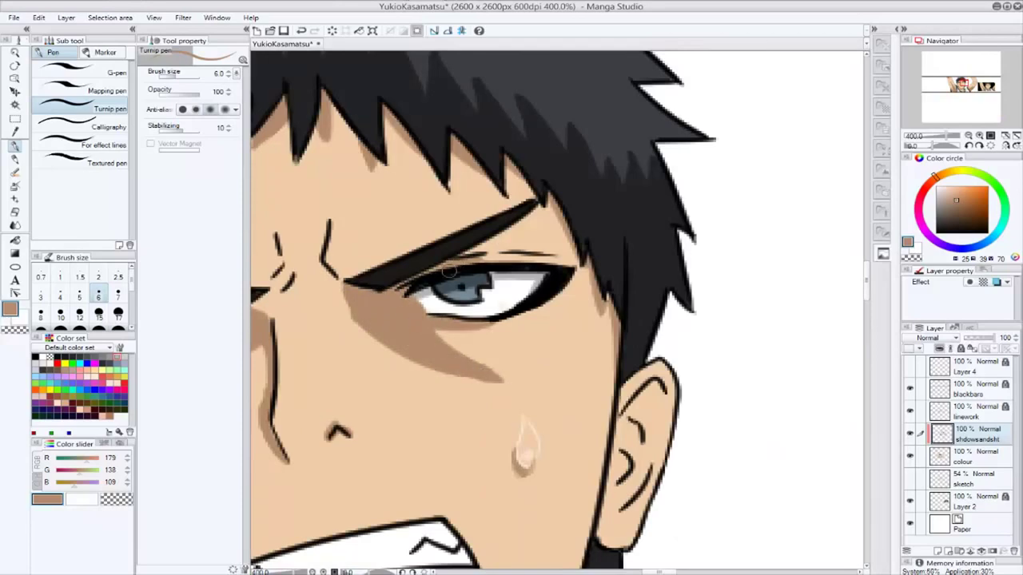
{"action": "left_click_drag", "start_coordinate": [334, 266], "coordinate": [448, 250]}
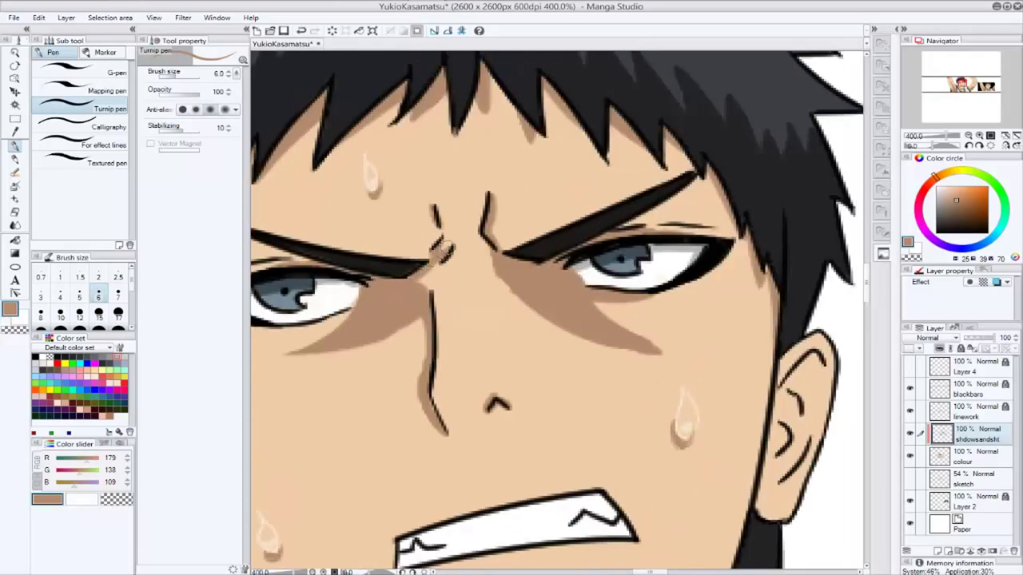
Add thin skin shadows around the mouth outline and along the crease below the lower lip.
{"action": "scroll", "coordinate": [448, 203], "scroll_direction": "down", "scroll_amount": 5}
{"action": "mouse_move", "coordinate": [550, 322]}
{"action": "left_mouse_down"}
{"action": "mouse_move", "coordinate": [444, 331]}
{"action": "mouse_move", "coordinate": [572, 321]}
{"action": "left_mouse_up"}
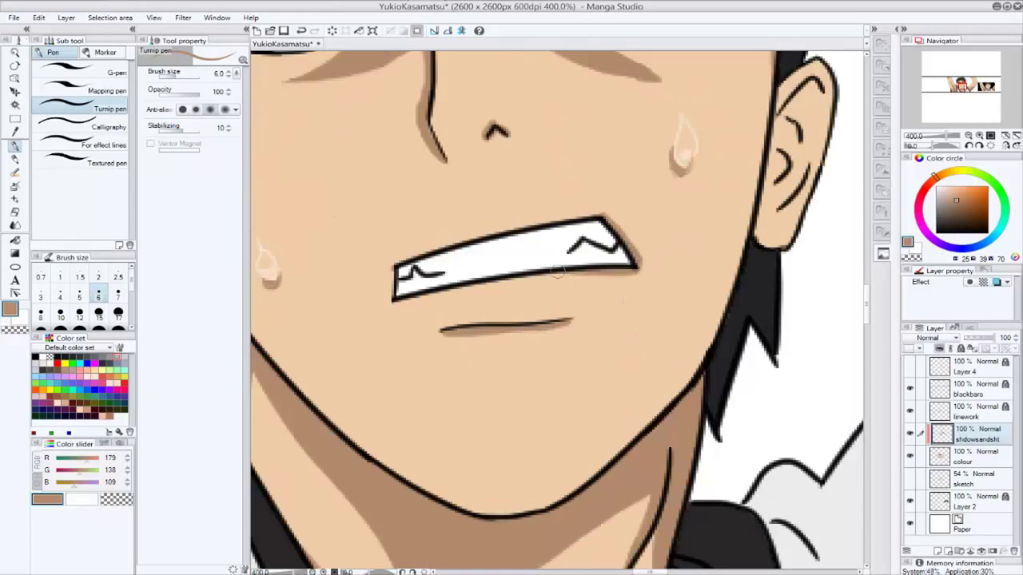
{"action": "key", "text": "ctrl+0"}
Undo the stray brown strokes on the teeth and paint the teeth off-white (RGB 243, 243, 243) on the colour layer.
{"action": "left_click", "coordinate": [975, 456]}
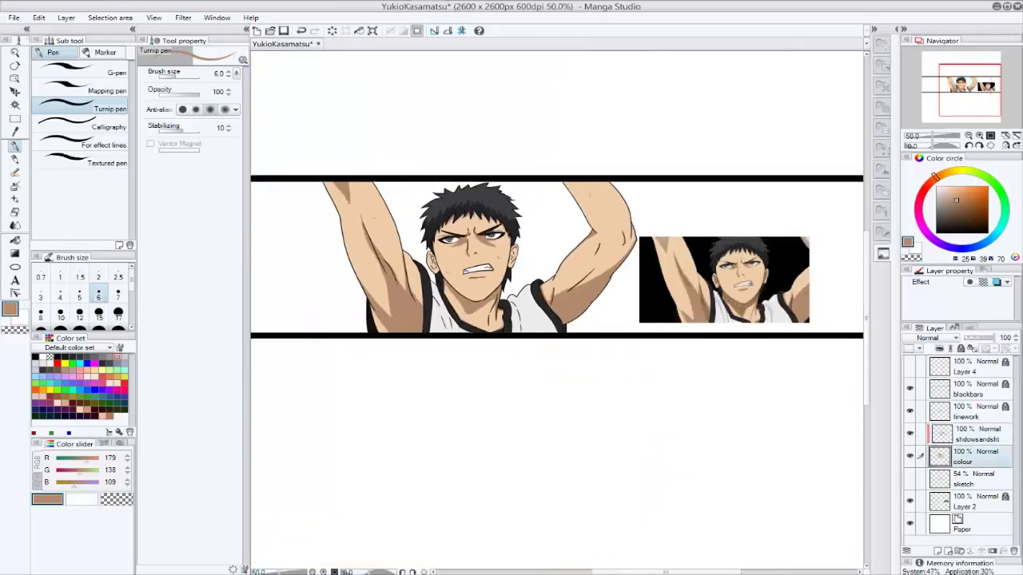
{"action": "scroll", "coordinate": [723, 291], "scroll_direction": "up", "scroll_amount": 5}
{"action": "left_click_drag", "start_coordinate": [723, 291], "coordinate": [883, 203]}
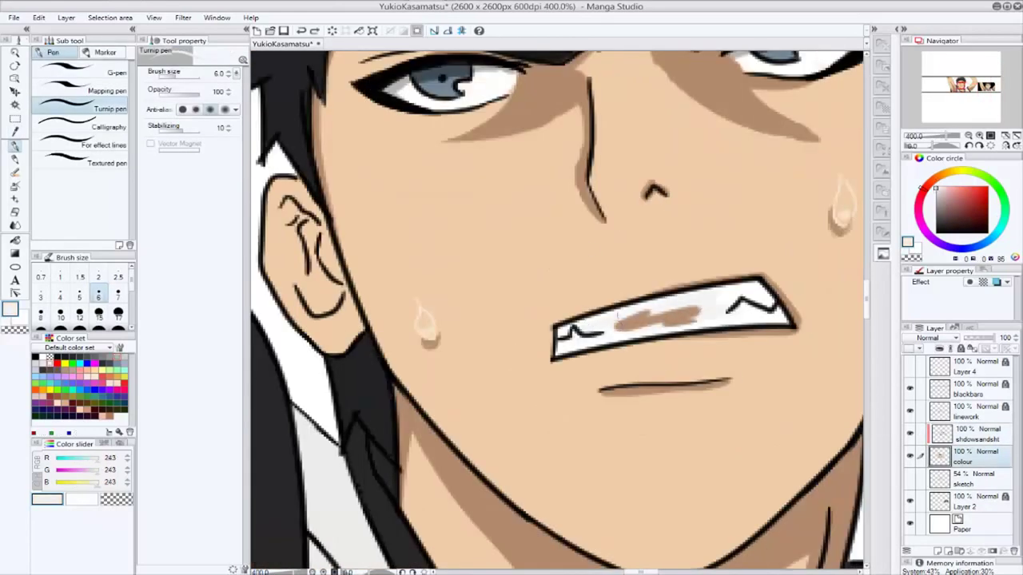
{"action": "left_click_drag", "start_coordinate": [969, 480], "coordinate": [969, 456]}
{"action": "key", "text": "ctrl+z"}
{"action": "key", "text": "ctrl+z"}
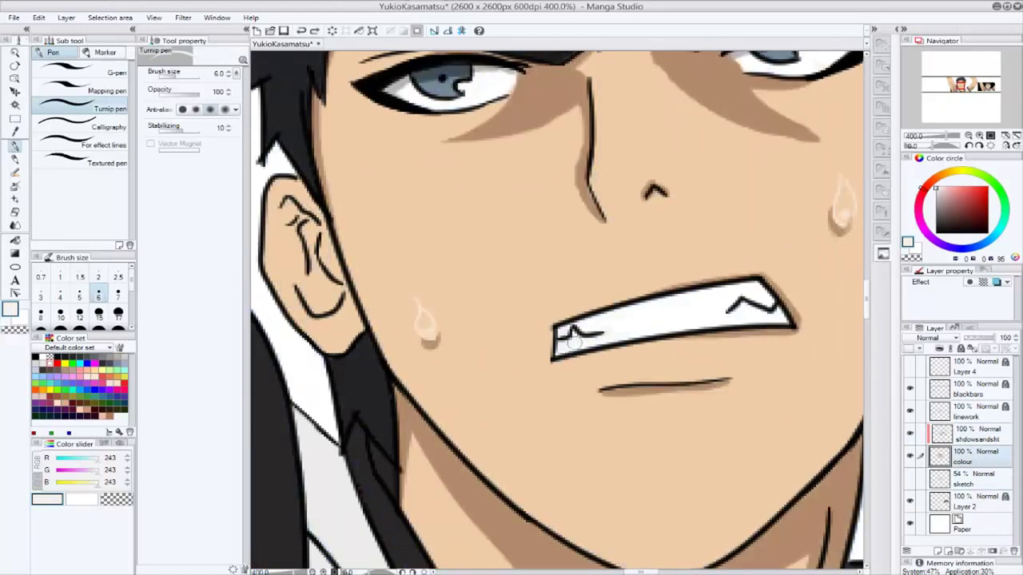
{"action": "mouse_move", "coordinate": [574, 342]}
{"action": "left_mouse_down"}
{"action": "mouse_move", "coordinate": [597, 323]}
{"action": "mouse_move", "coordinate": [741, 287]}
{"action": "left_mouse_up"}
Shade the teeth on the shadow layer with light grey (RGB 217, 217, 217) and undo the last strokes near the wider mouth corner.
{"action": "key", "text": "alt+bracketright"}
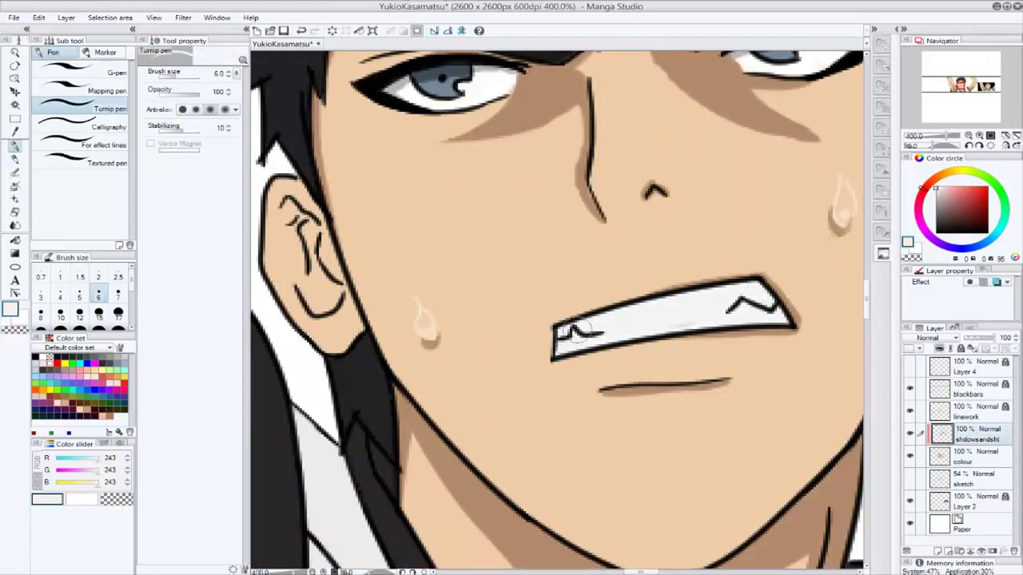
{"action": "left_click", "coordinate": [564, 342], "text": "alt"}
{"action": "left_click_drag", "start_coordinate": [756, 299], "coordinate": [715, 319]}
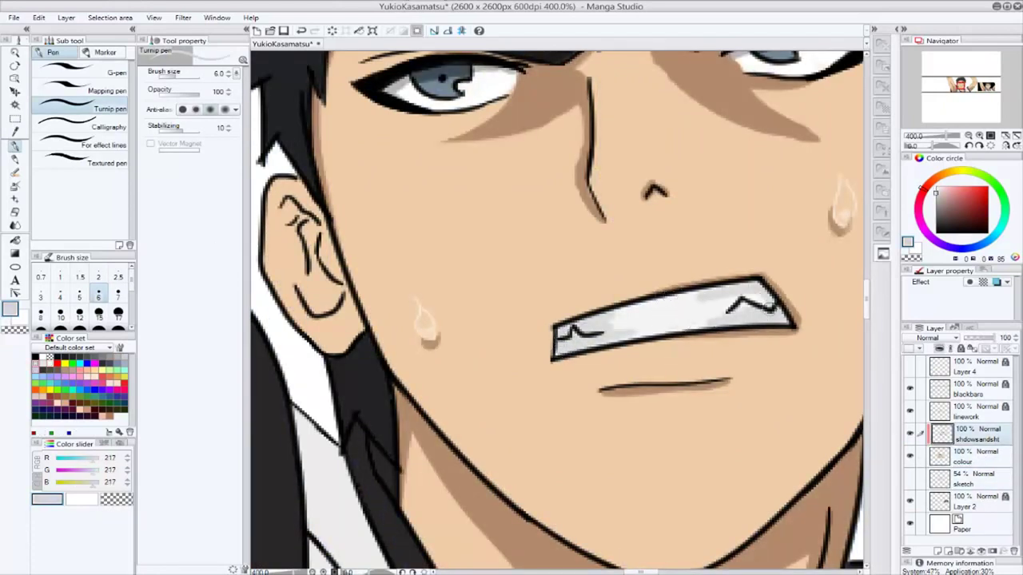
{"action": "key", "text": "ctrl+z"}
{"action": "key", "text": "ctrl+z"}
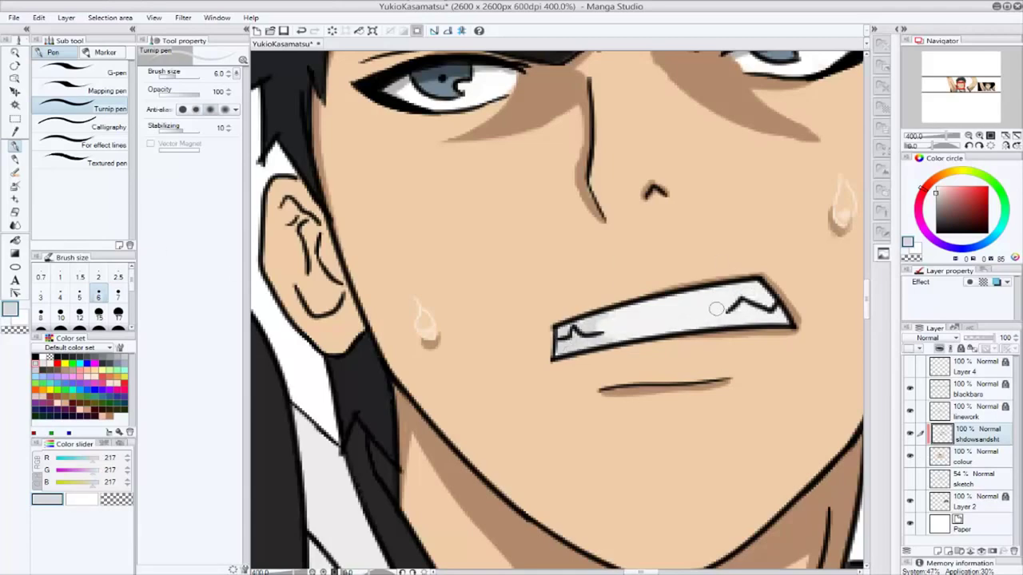
Blend the grey teeth shading with Color mixing and darken both mouth corners using a deeper grey (RGB 157, 155, 152).
{"action": "key", "text": "j"}
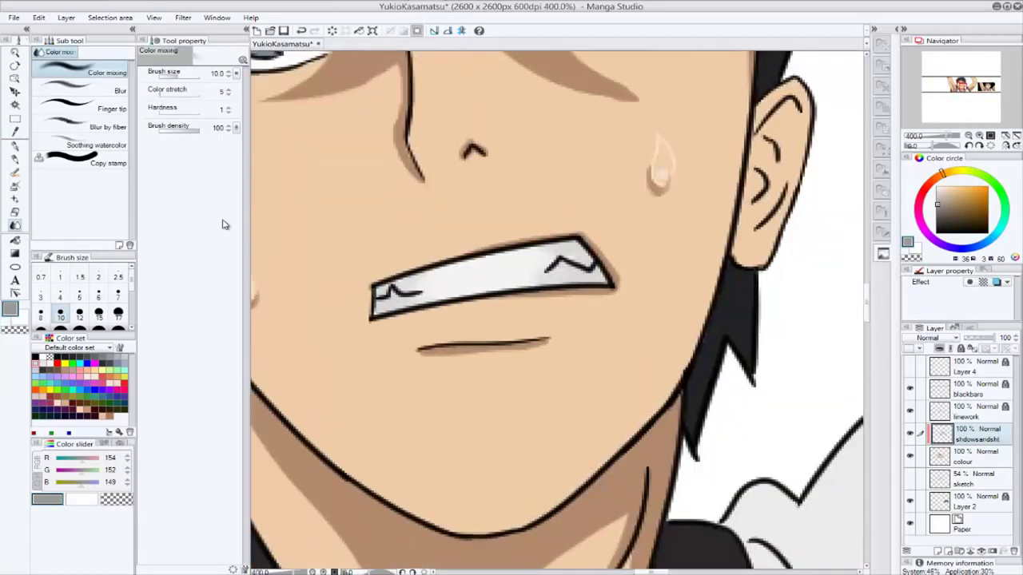
{"action": "key", "text": "p"}
{"action": "left_click", "coordinate": [576, 262], "text": "ctrl+shift"}
{"action": "left_click", "coordinate": [576, 262], "text": "alt"}
{"action": "key", "text": "p"}
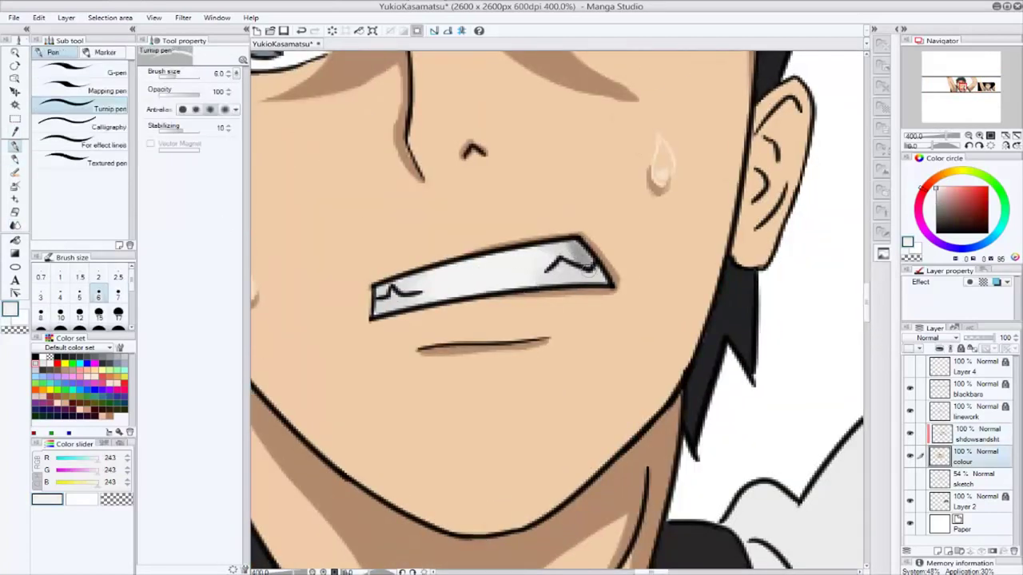
{"action": "left_click", "coordinate": [579, 263], "text": "ctrl+shift"}
{"action": "left_click", "coordinate": [580, 264], "text": "alt"}
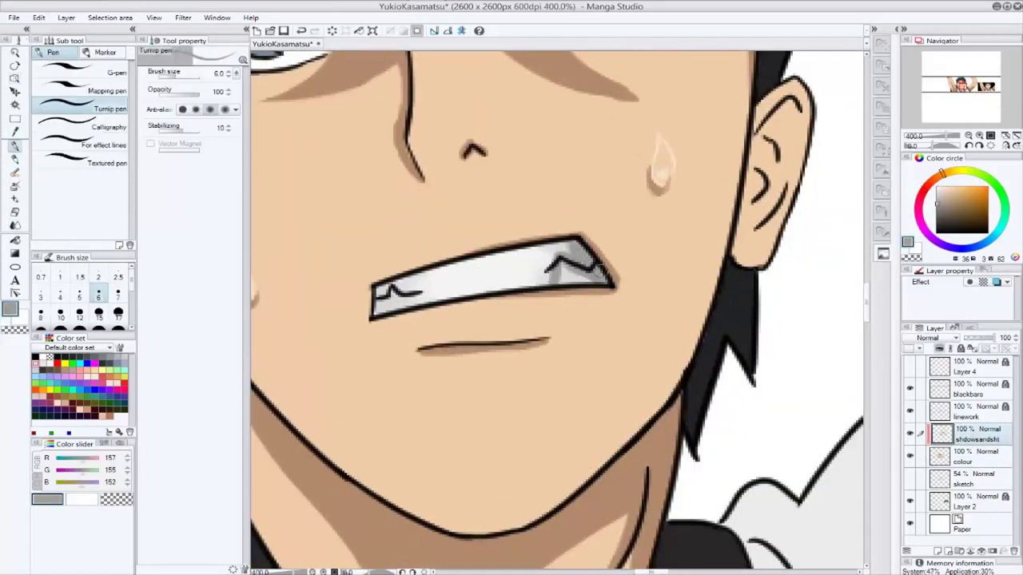
{"action": "key", "text": "ctrl+z"}
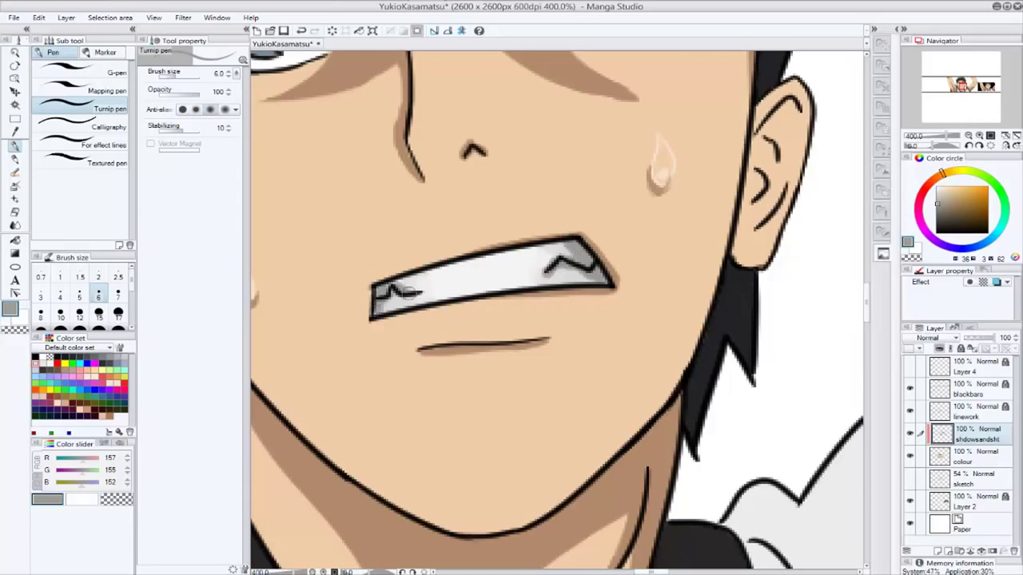
Soften the teeth shadows with the Lighter pencil at size 7 in light grey (RGB 218, 218, 218).
{"action": "scroll", "coordinate": [557, 312], "scroll_direction": "down", "scroll_amount": 5}
{"action": "scroll", "coordinate": [480, 239], "scroll_direction": "up", "scroll_amount": 5}
{"action": "scroll", "coordinate": [542, 398], "scroll_direction": "down", "scroll_amount": 5}
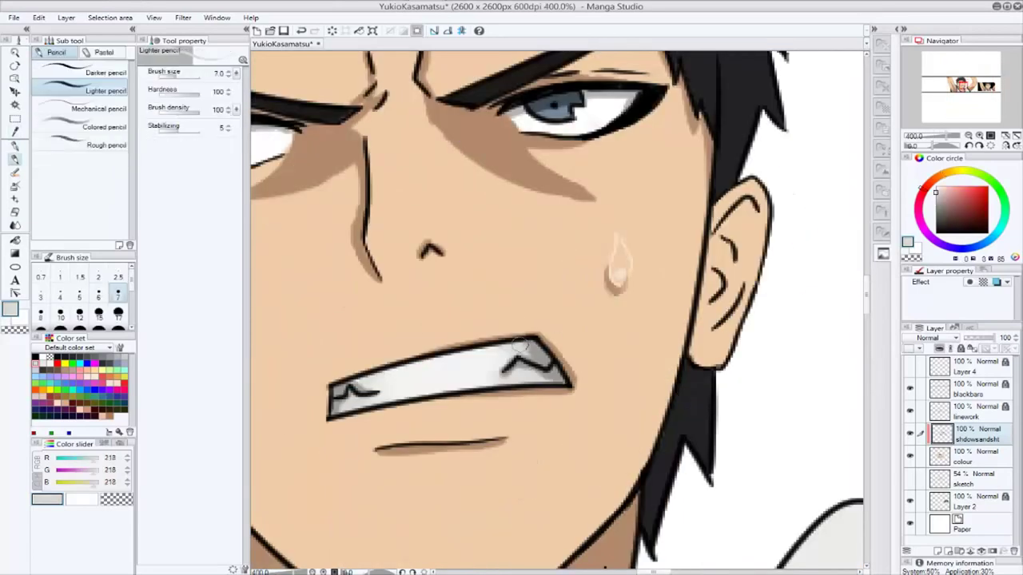
Sample the brown skin shadow colour (RGB 179, 138, 109) and shade the inner folds of both ears with the Lighter pencil.
{"action": "scroll", "coordinate": [542, 397], "scroll_direction": "up", "scroll_amount": 3}
{"action": "key", "text": "i"}
{"action": "scroll", "coordinate": [455, 196], "scroll_direction": "up", "scroll_amount": 1}
{"action": "left_click", "coordinate": [456, 196]}
{"action": "key", "text": "p"}
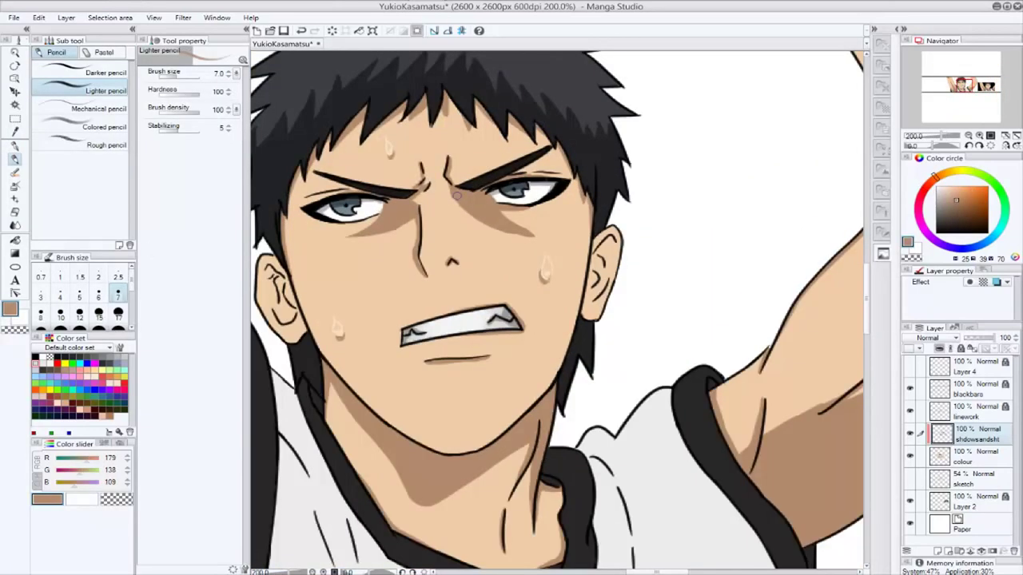
{"action": "scroll", "coordinate": [617, 272], "scroll_direction": "up", "scroll_amount": 2}
{"action": "mouse_move", "coordinate": [592, 229]}
{"action": "left_mouse_down"}
{"action": "mouse_move", "coordinate": [594, 272]}
{"action": "mouse_move", "coordinate": [605, 217]}
{"action": "mouse_move", "coordinate": [563, 264]}
{"action": "left_mouse_up"}
{"action": "scroll", "coordinate": [567, 264], "scroll_direction": "down", "scroll_amount": 5}
{"action": "key", "text": "h"}
{"action": "scroll", "coordinate": [448, 263], "scroll_direction": "up", "scroll_amount": 5}
{"action": "mouse_move", "coordinate": [431, 240]}
{"action": "left_mouse_down"}
{"action": "mouse_move", "coordinate": [459, 276]}
{"action": "mouse_move", "coordinate": [479, 344]}
{"action": "mouse_move", "coordinate": [471, 278]}
{"action": "left_mouse_up"}
{"action": "scroll", "coordinate": [471, 278], "scroll_direction": "down", "scroll_amount": 5}
{"action": "key", "text": "h"}
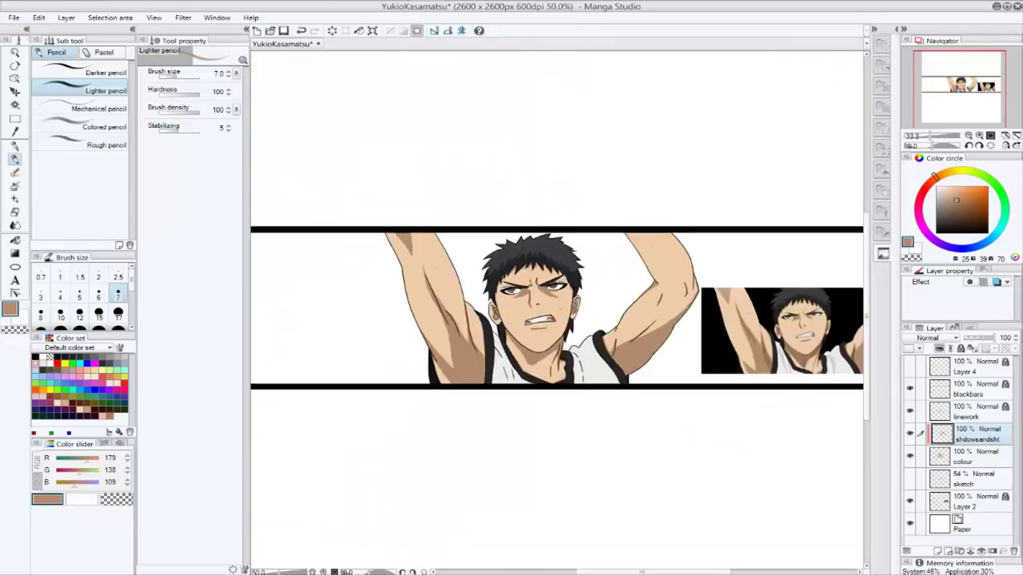
Draw thin dark strands (RGB 31, 31, 34) across the lighter crown of the hair, reducing the G-pen to size 6.
{"action": "scroll", "coordinate": [697, 422], "scroll_direction": "up", "scroll_amount": 3}
{"action": "left_click_drag", "start_coordinate": [697, 421], "coordinate": [711, 426]}
{"action": "key", "text": "p"}
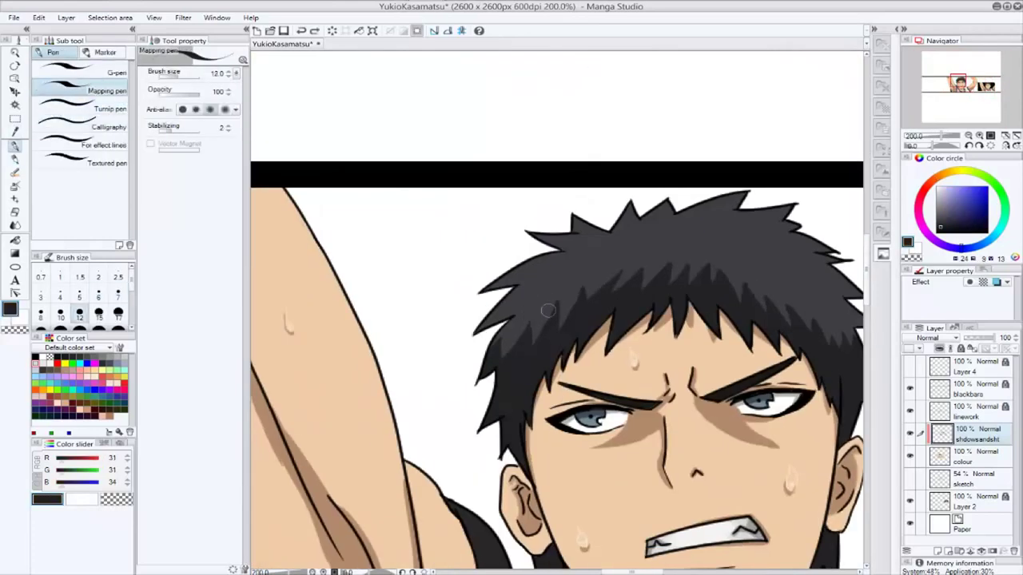
{"action": "key", "text": "p"}
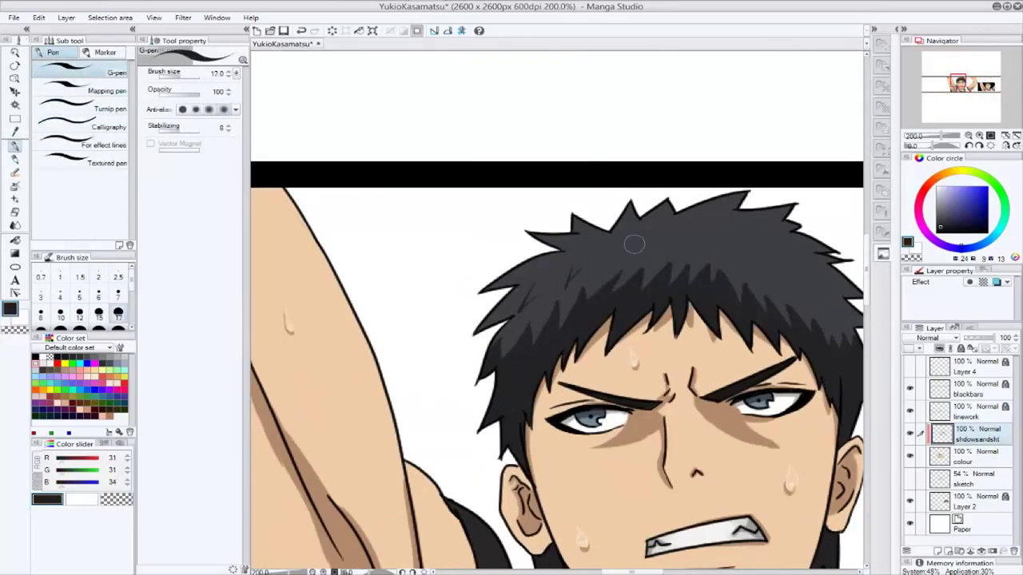
{"action": "key", "text": "bracketleft"}
{"action": "key", "text": "bracketleft"}
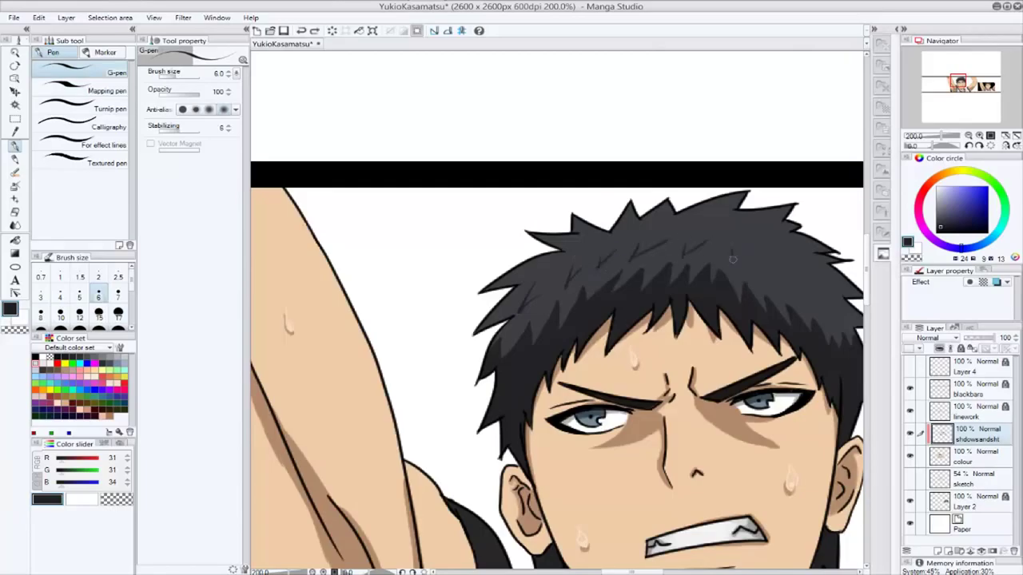
{"action": "key", "text": "h"}
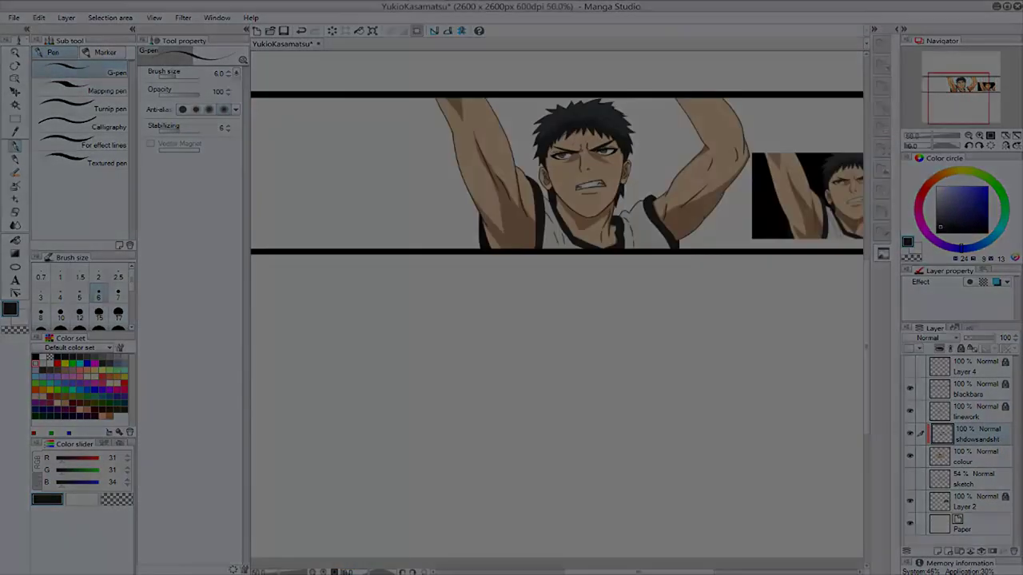